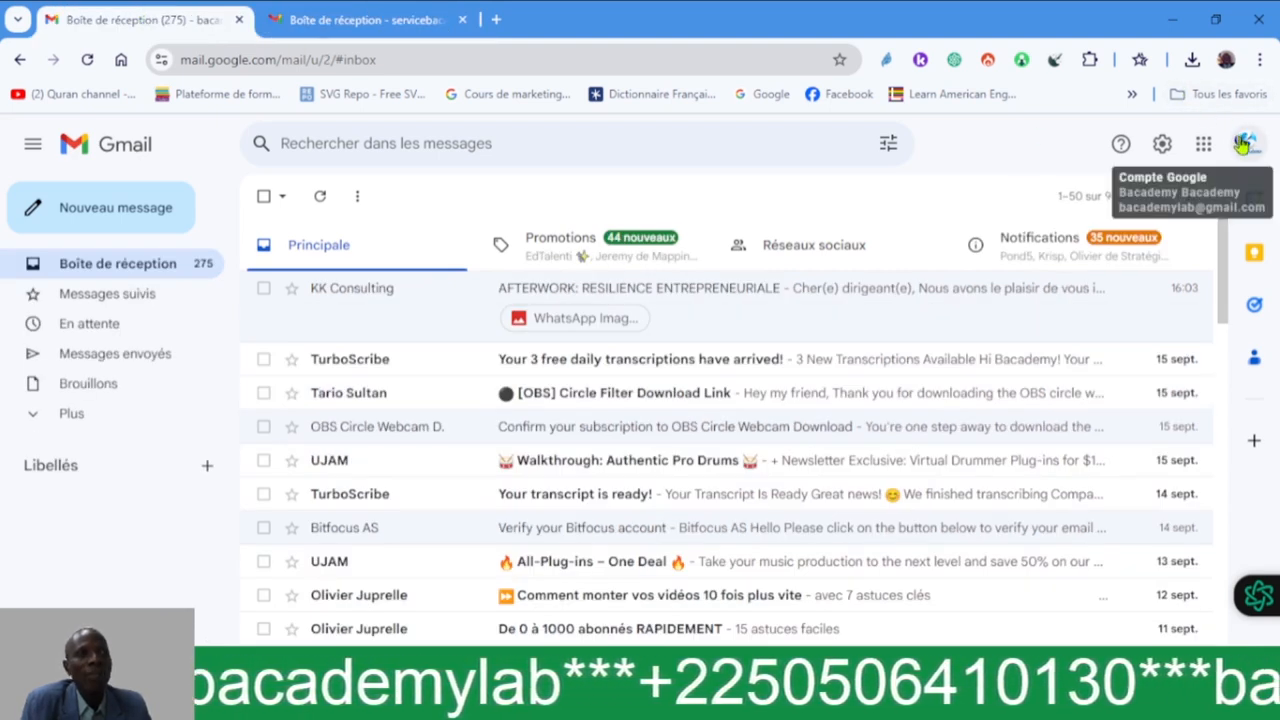
- Check which account each Gmail inbox belongs to and open Google Drive for the first account
click(420, 20)
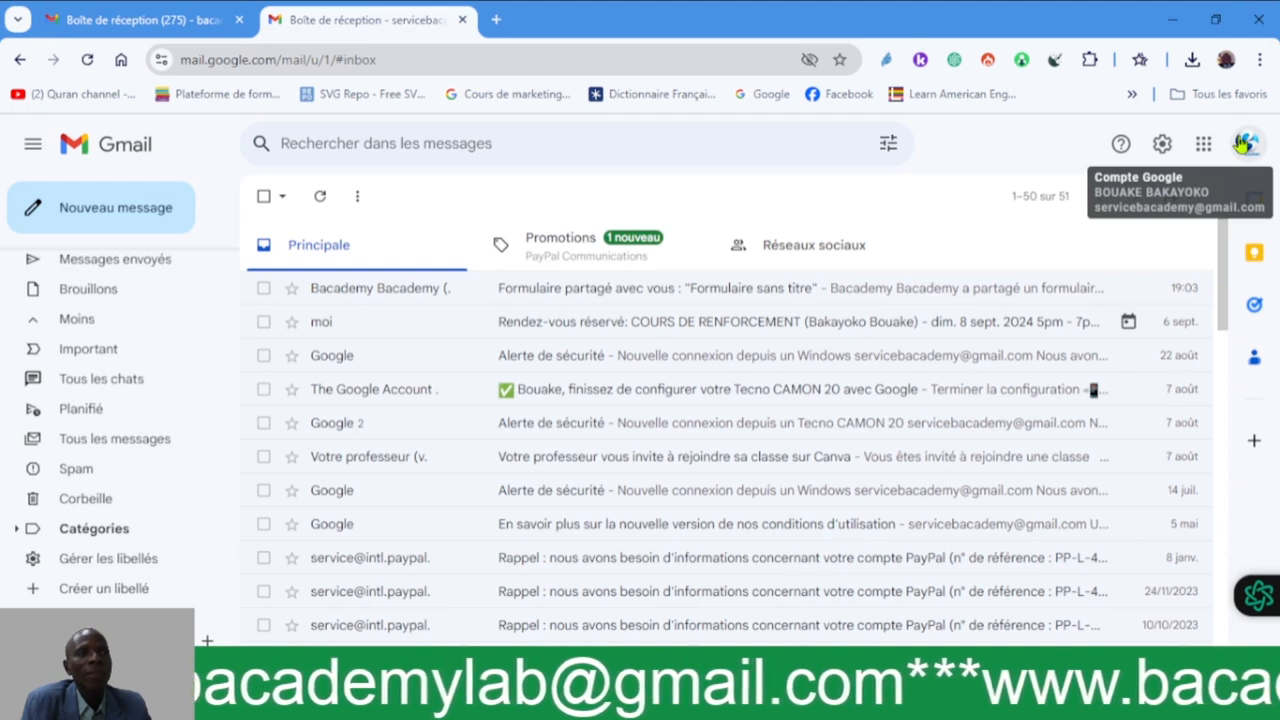
click(155, 20)
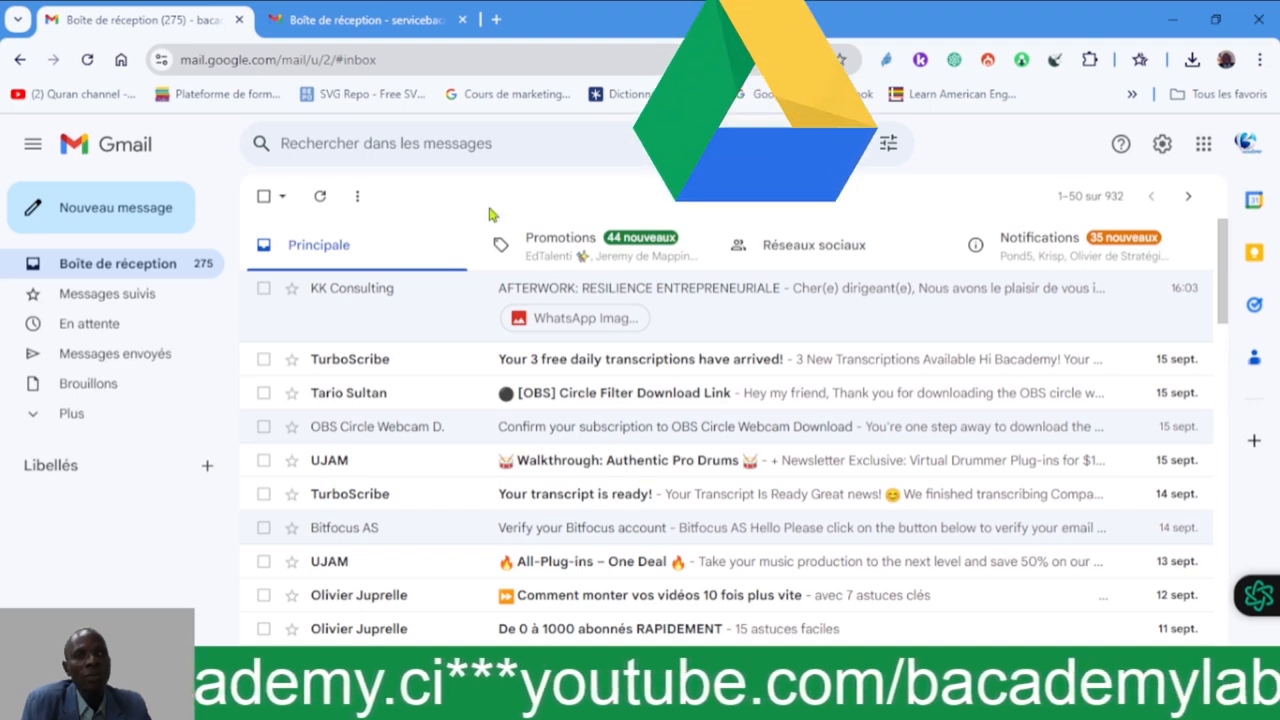
click(1204, 144)
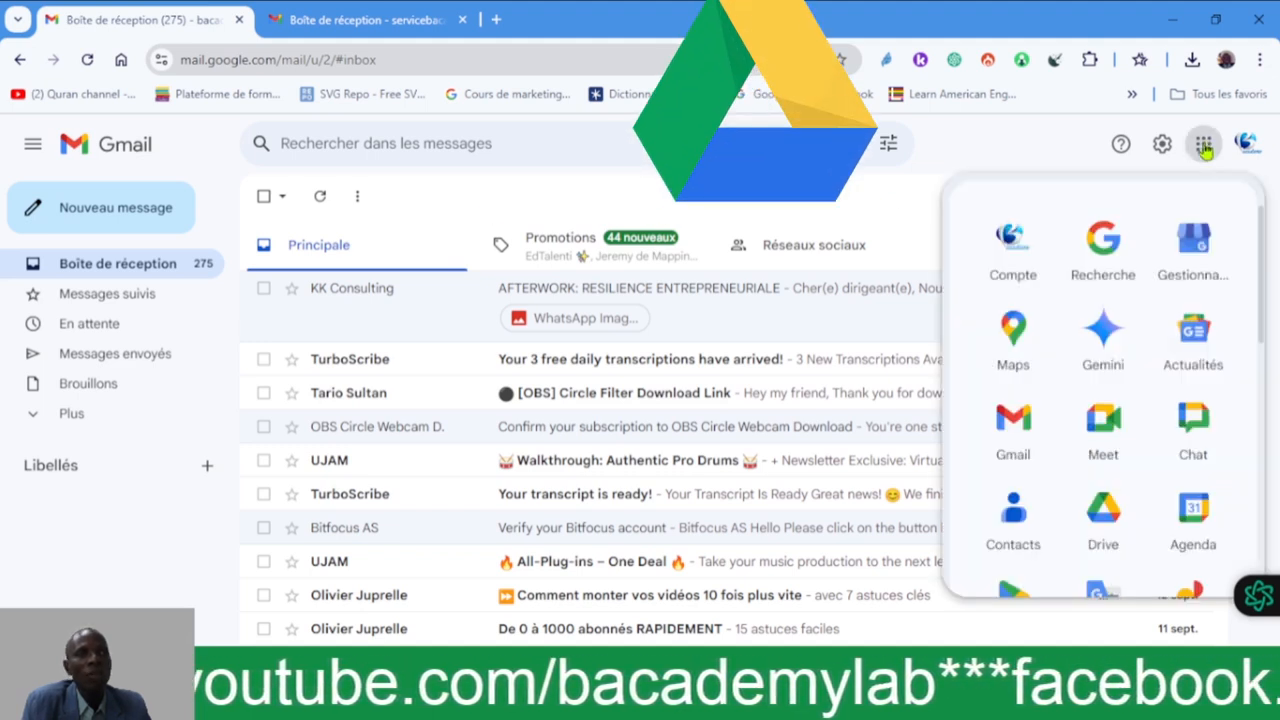
click(1101, 518)
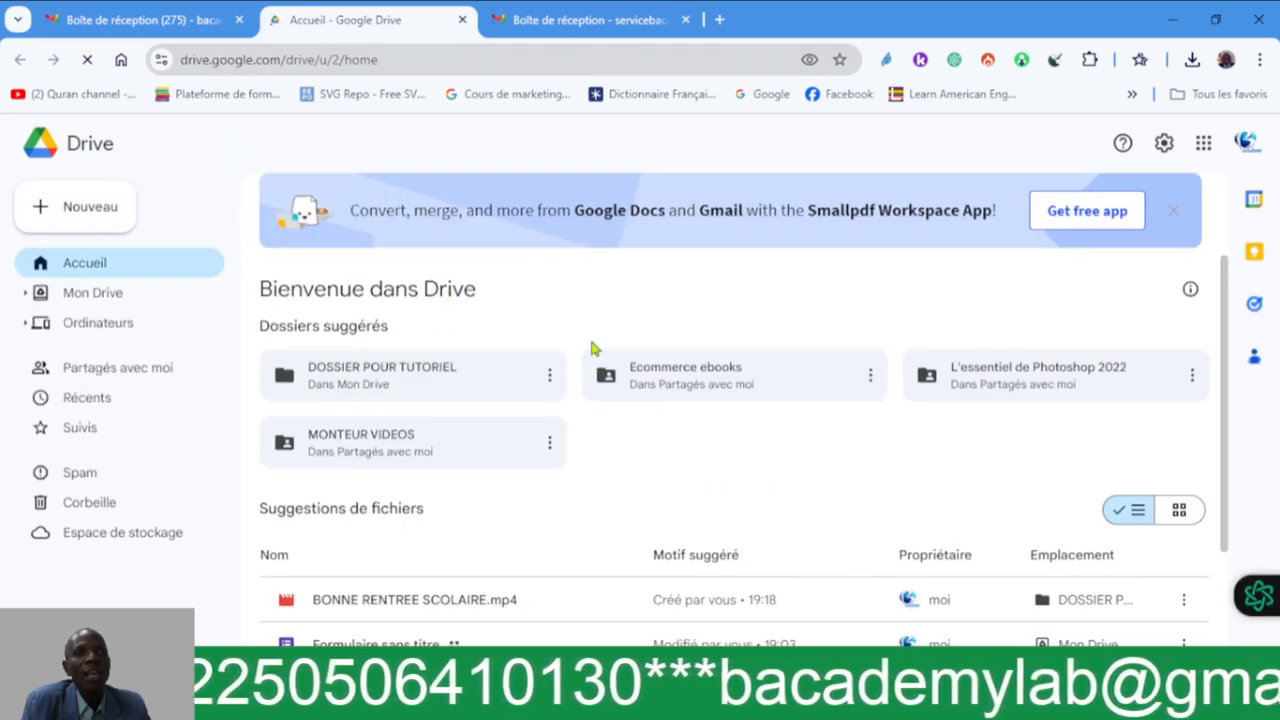
- Open Google Drive for the second account from its own Gmail inbox
click(528, 22)
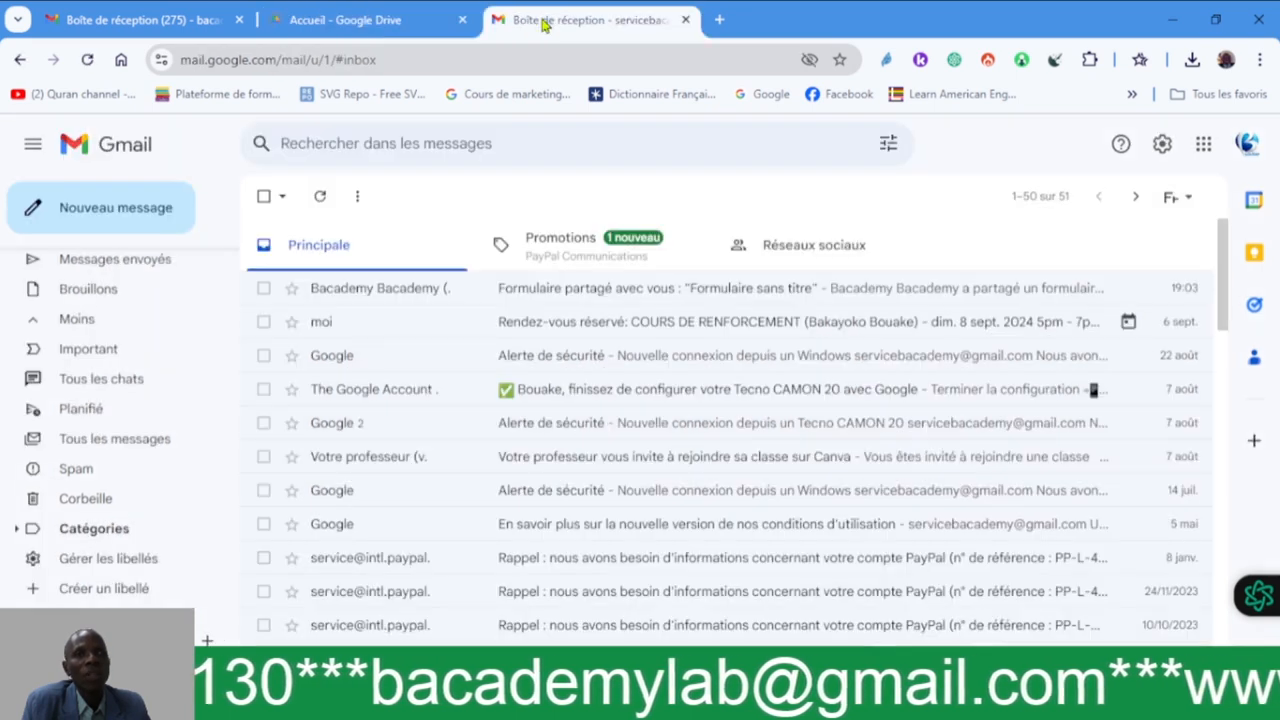
click(1207, 145)
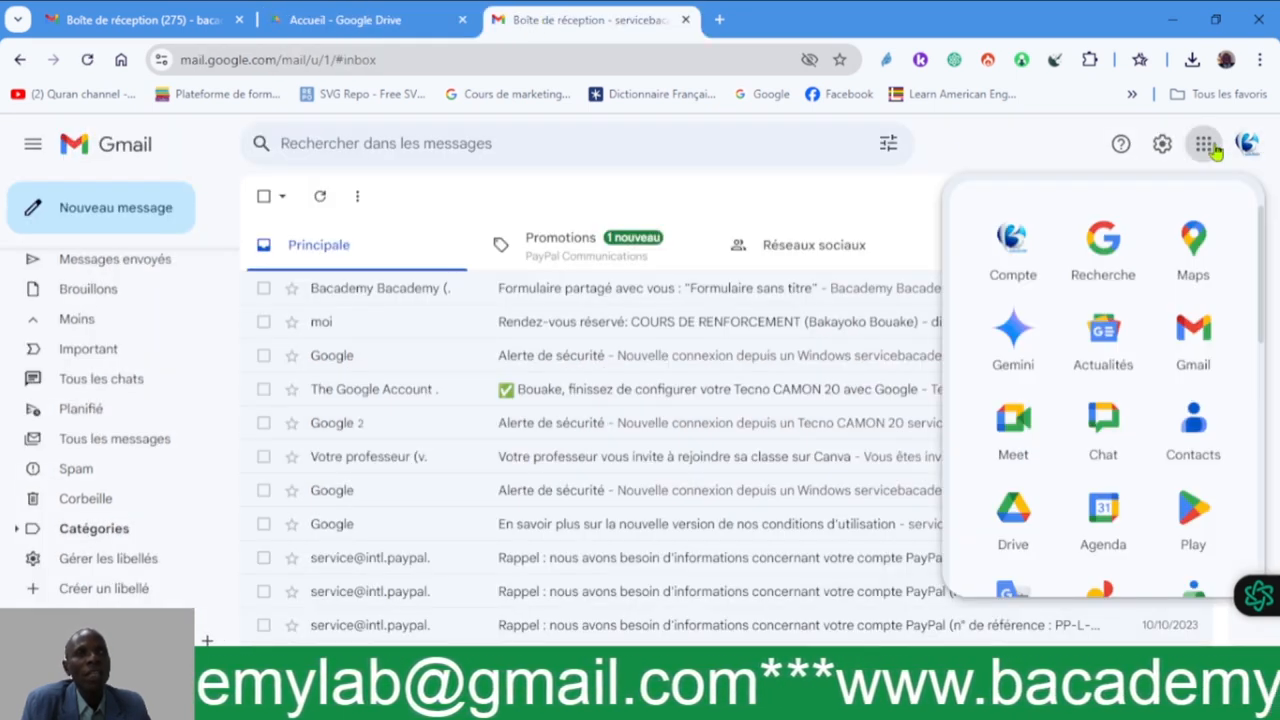
click(1025, 528)
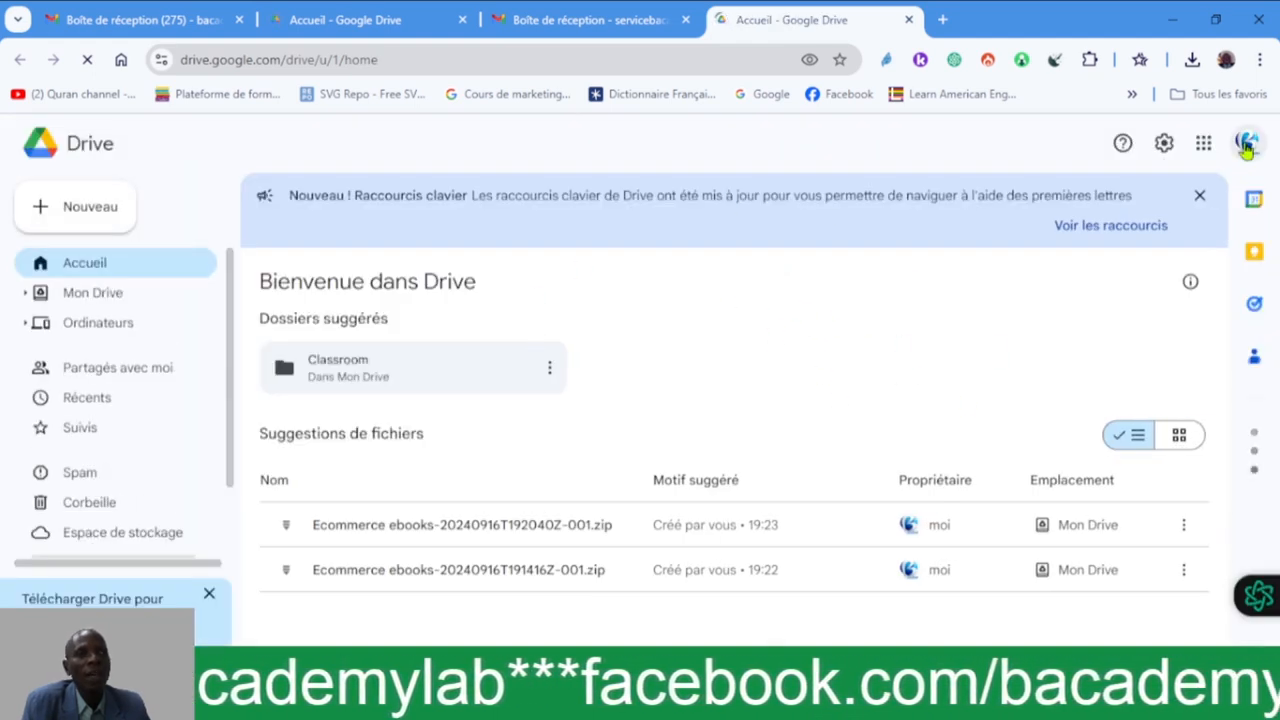
- In the first account's Drive, open sharing for the DOSSIER POUR TUTORIEL folder and add the second account's e-mail address as recipient
click(345, 17)
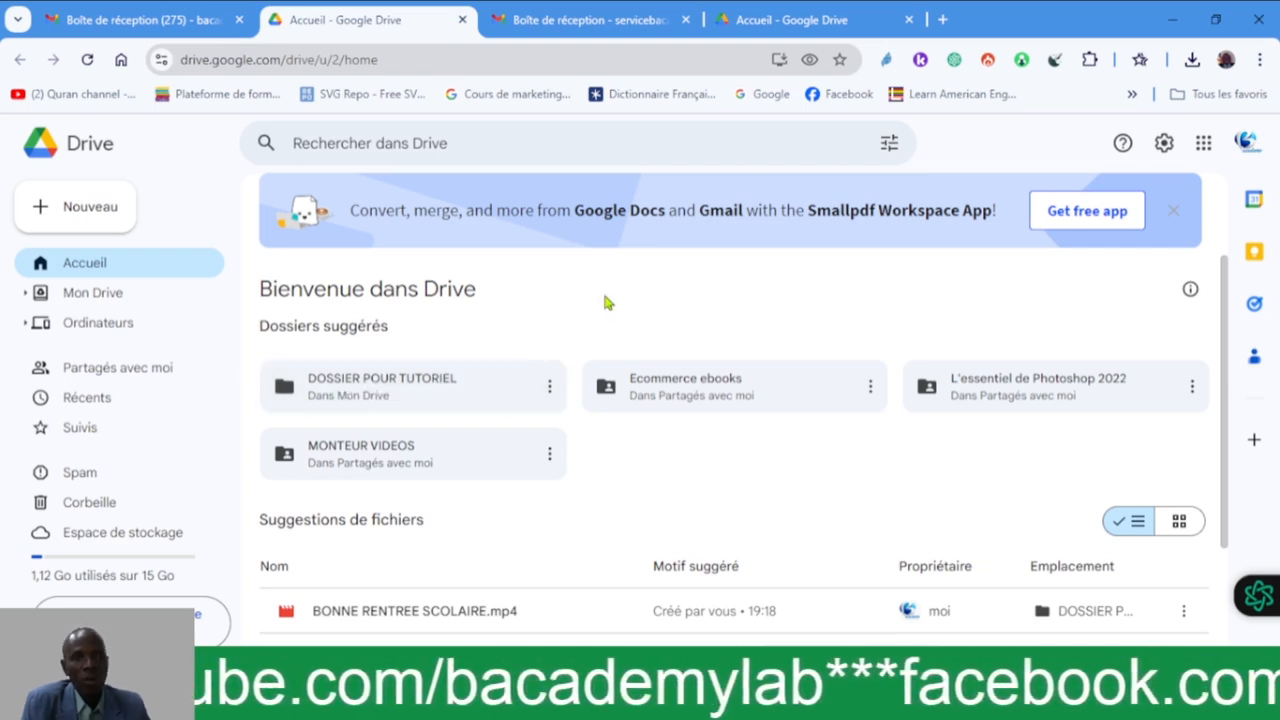
click(550, 390)
mouse_move(555, 397)
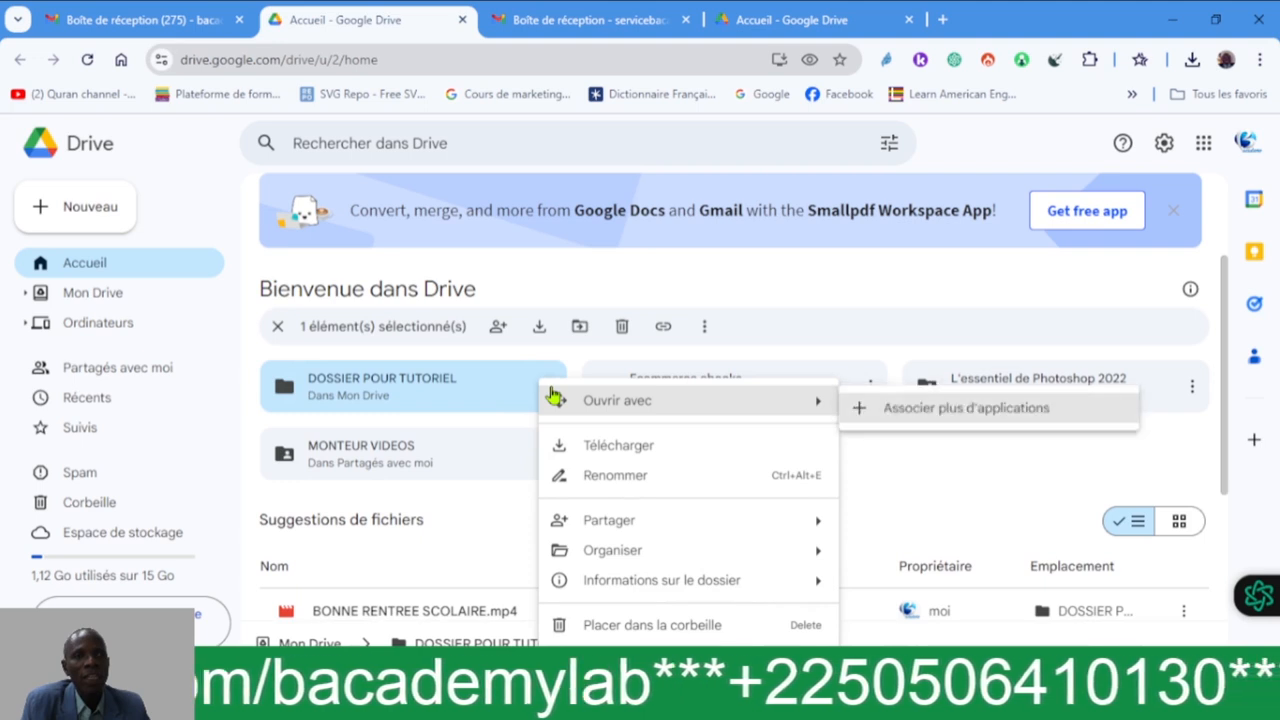
mouse_move(596, 530)
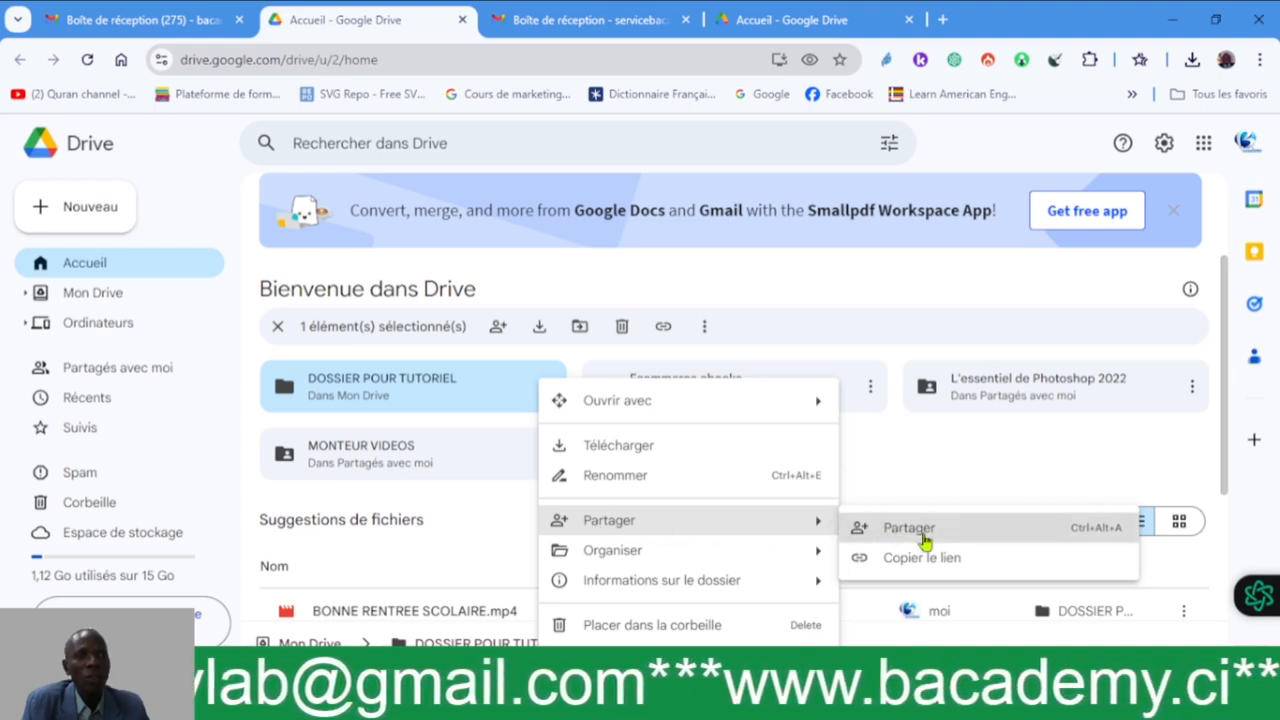
click(925, 538)
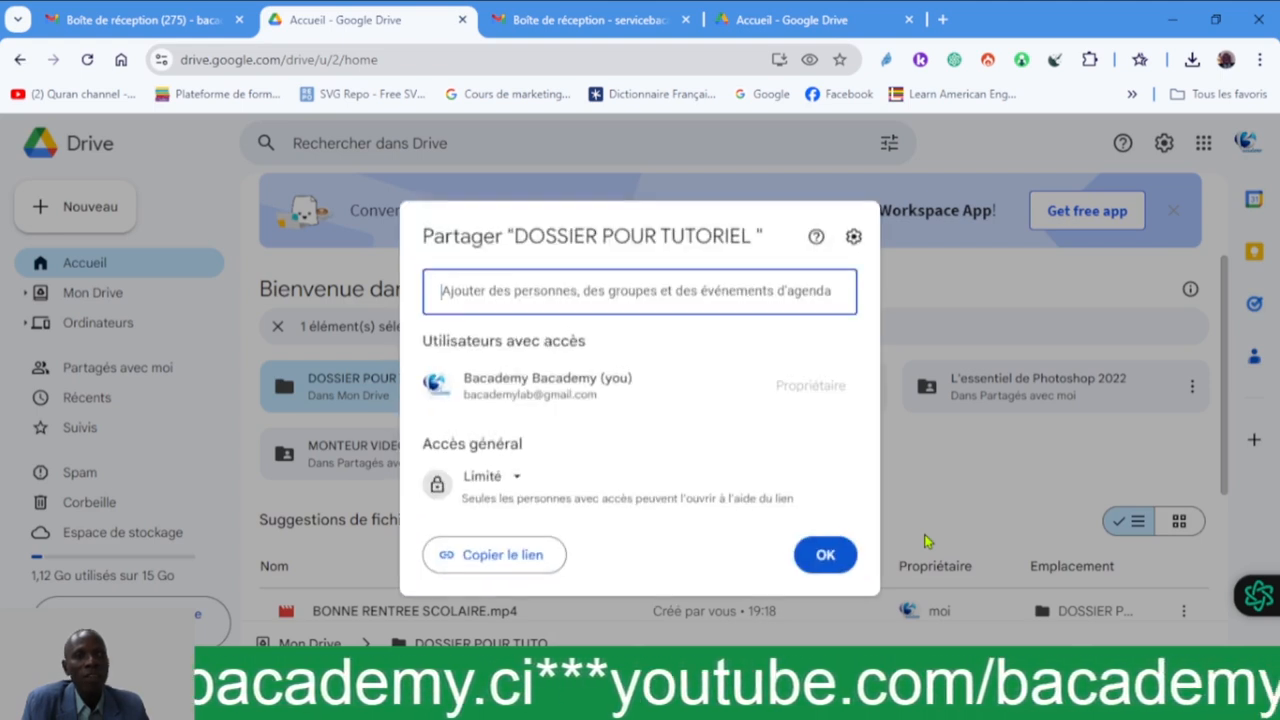
click(468, 289)
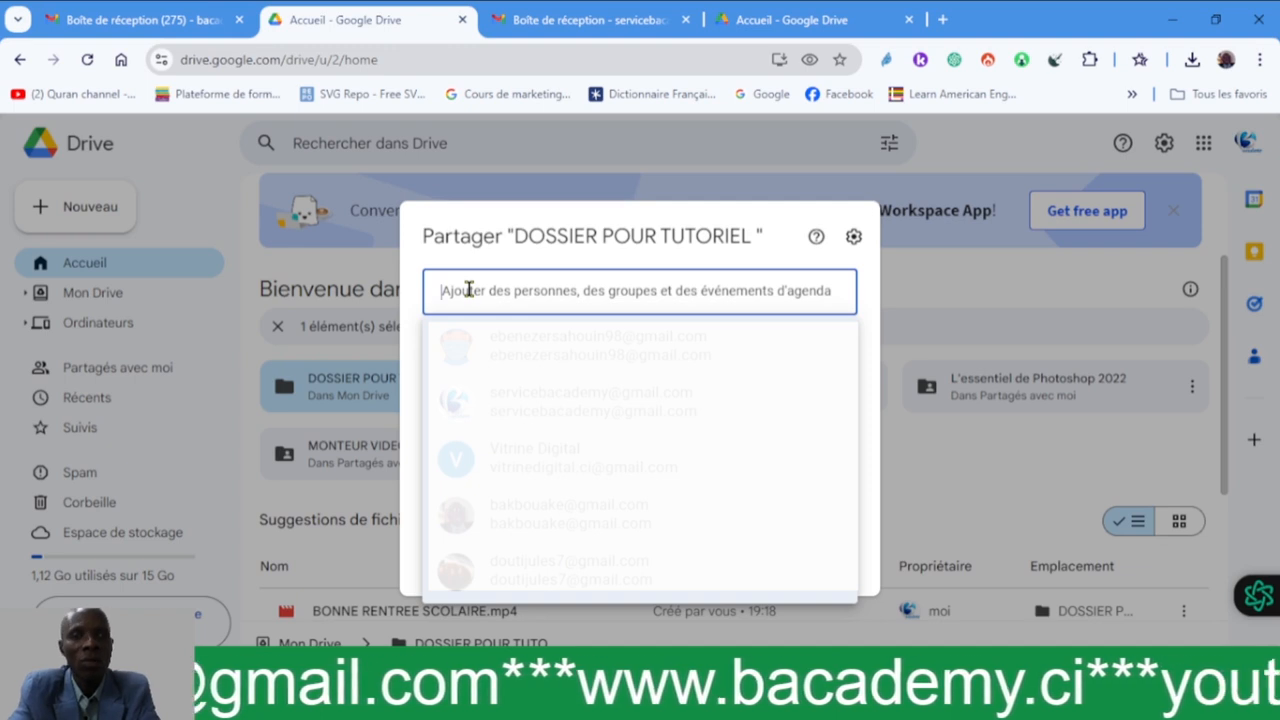
key(ctrl+v)
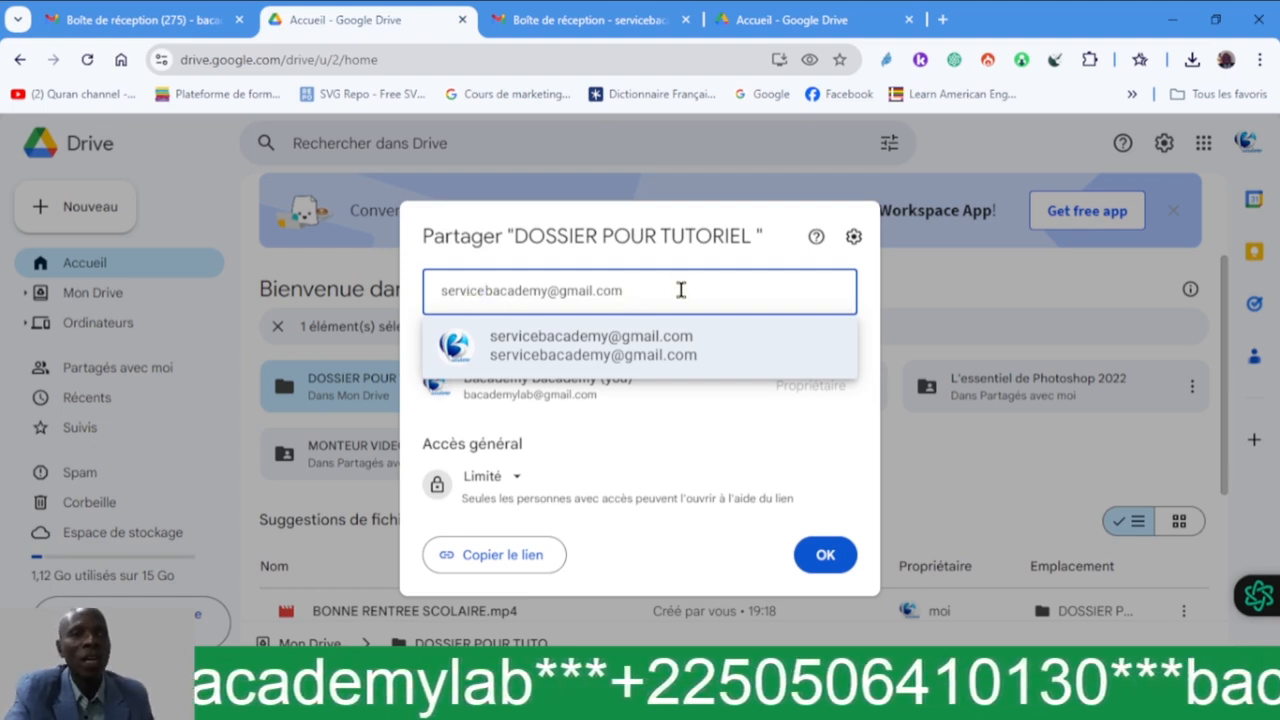
click(645, 336)
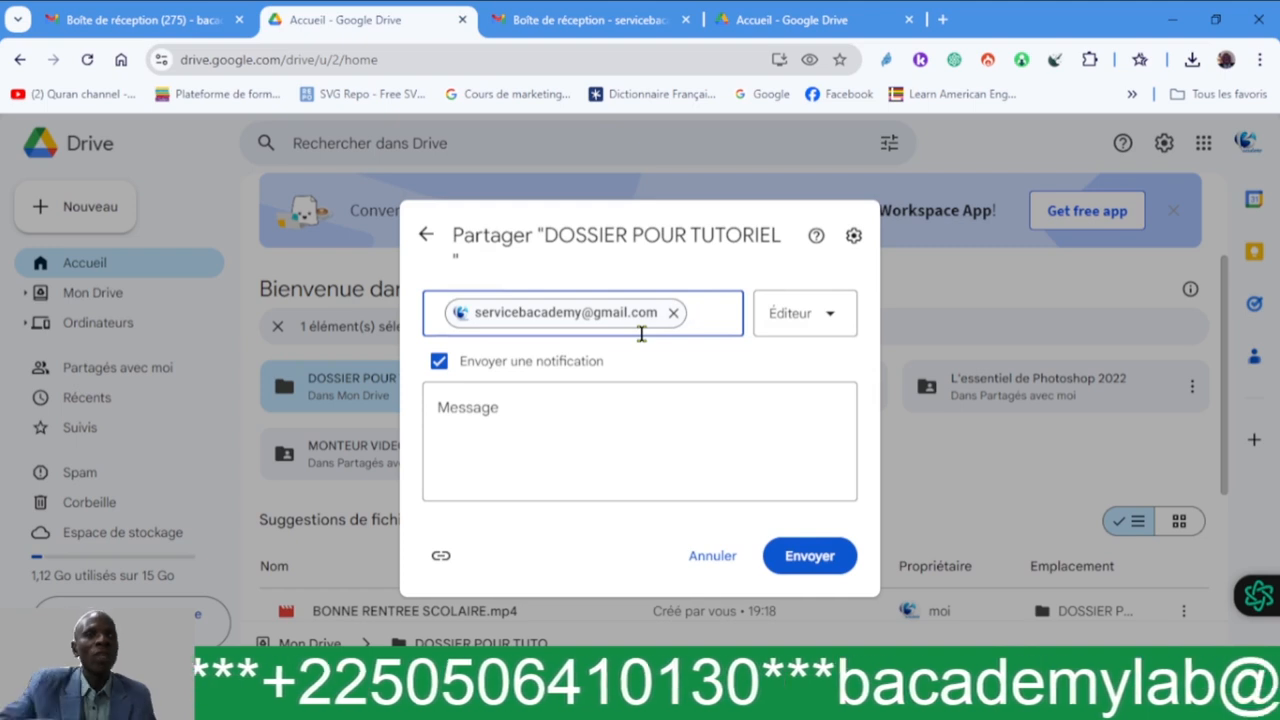
- Add the message "Je viens de t'envoyer ce dossier fais en un bon usage merci" and send the folder invitation
click(538, 426)
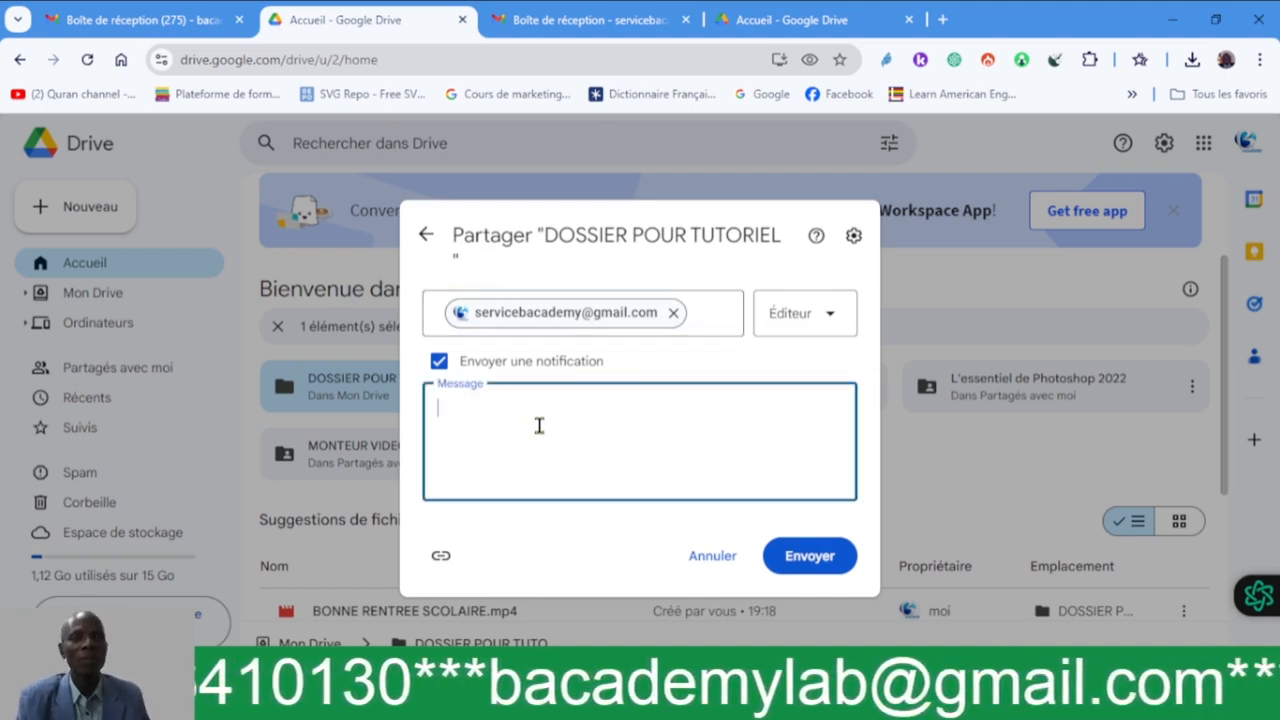
text(je )
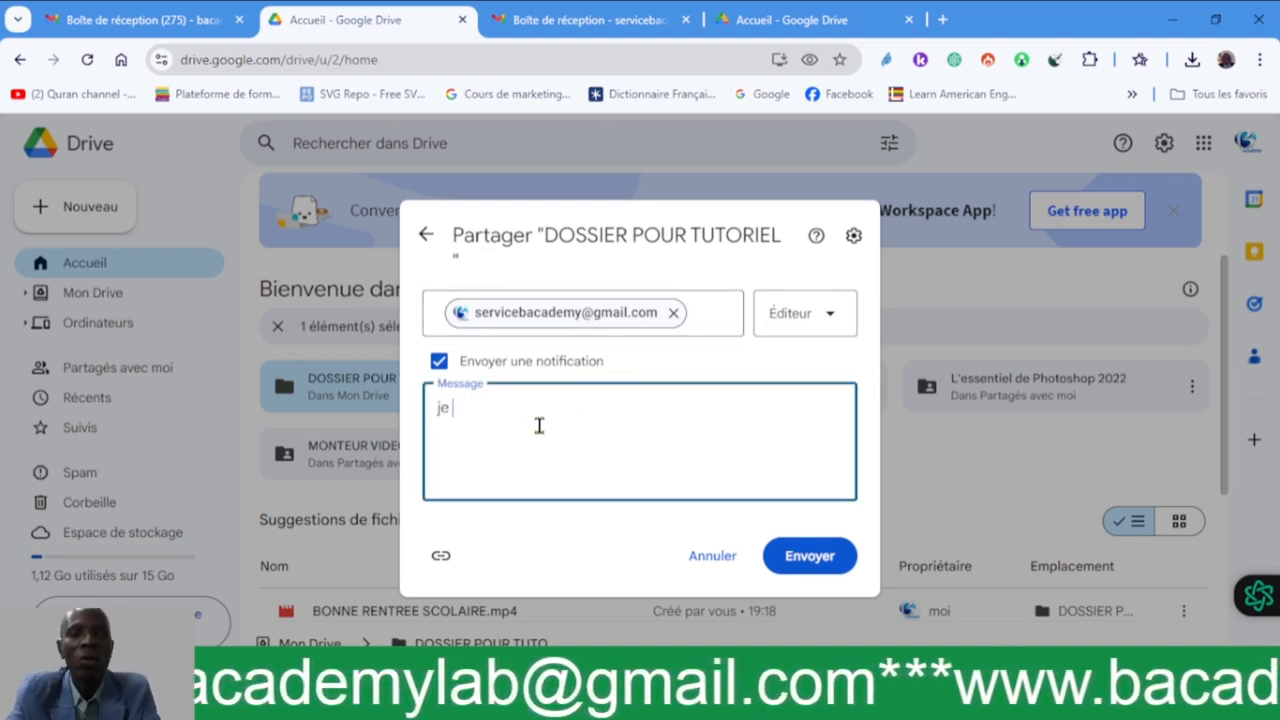
text(Je vie)
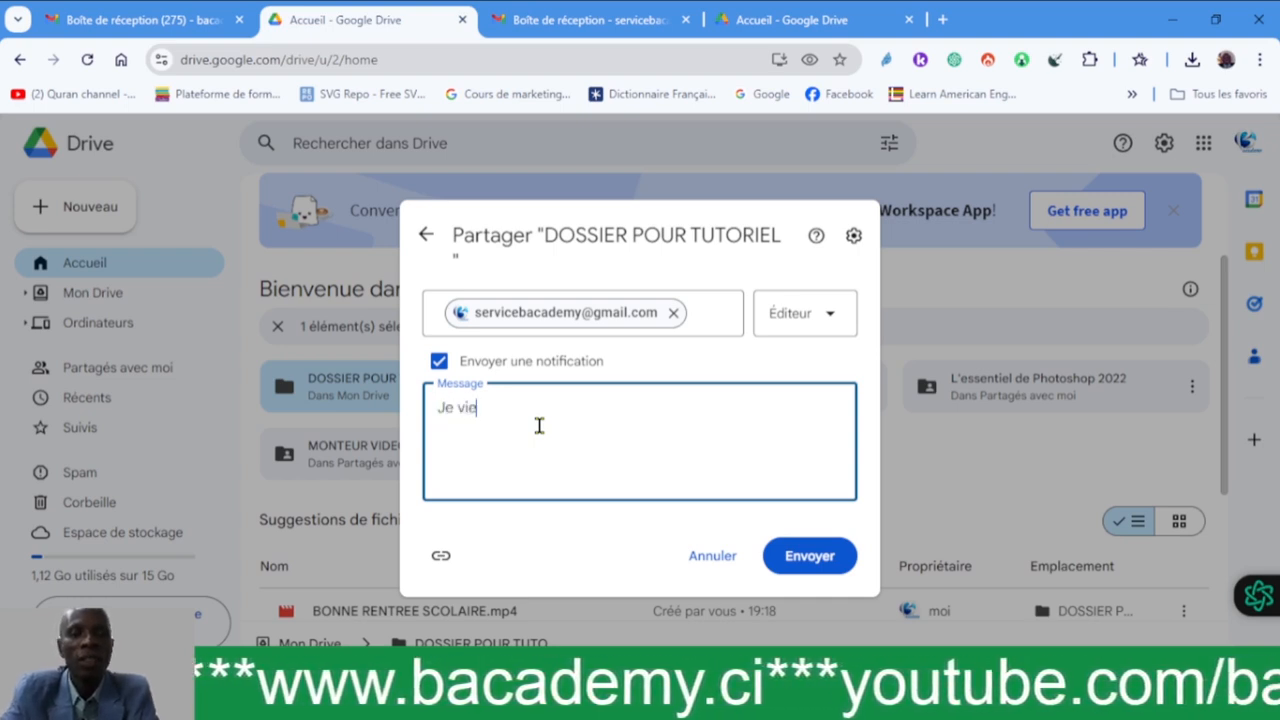
text(nde t'en)
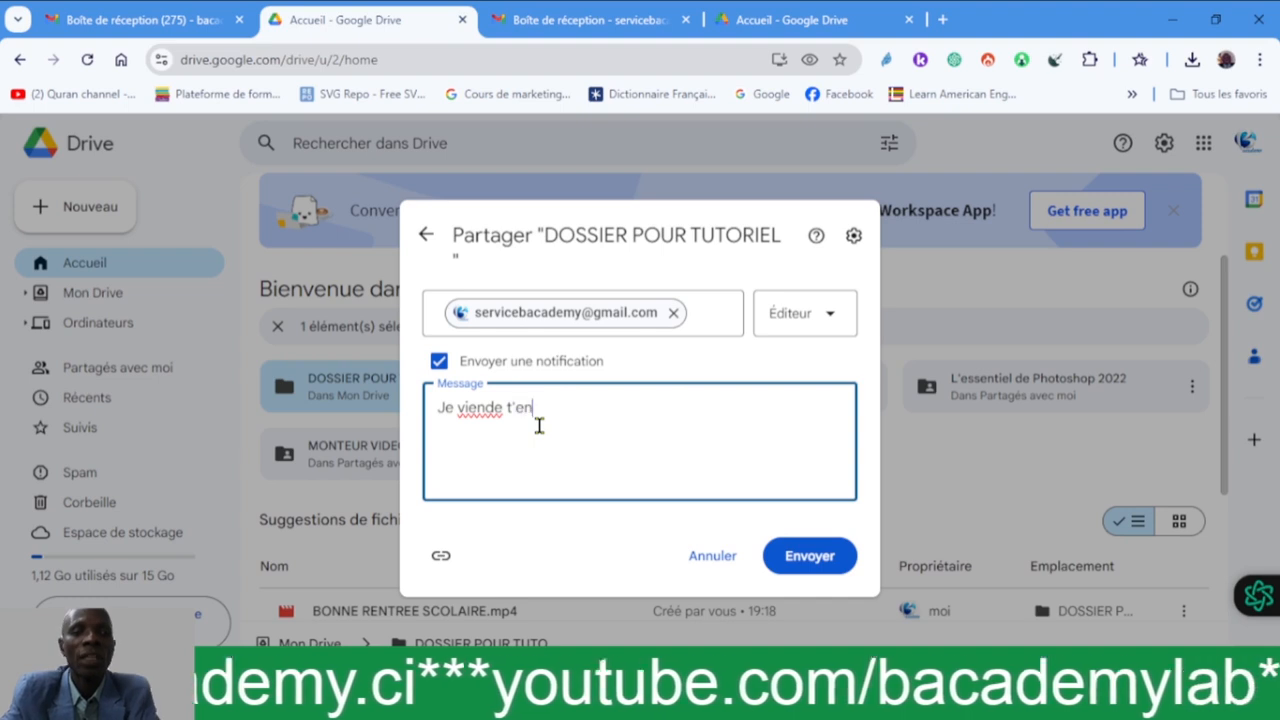
text(voyer ce dossier fais en)
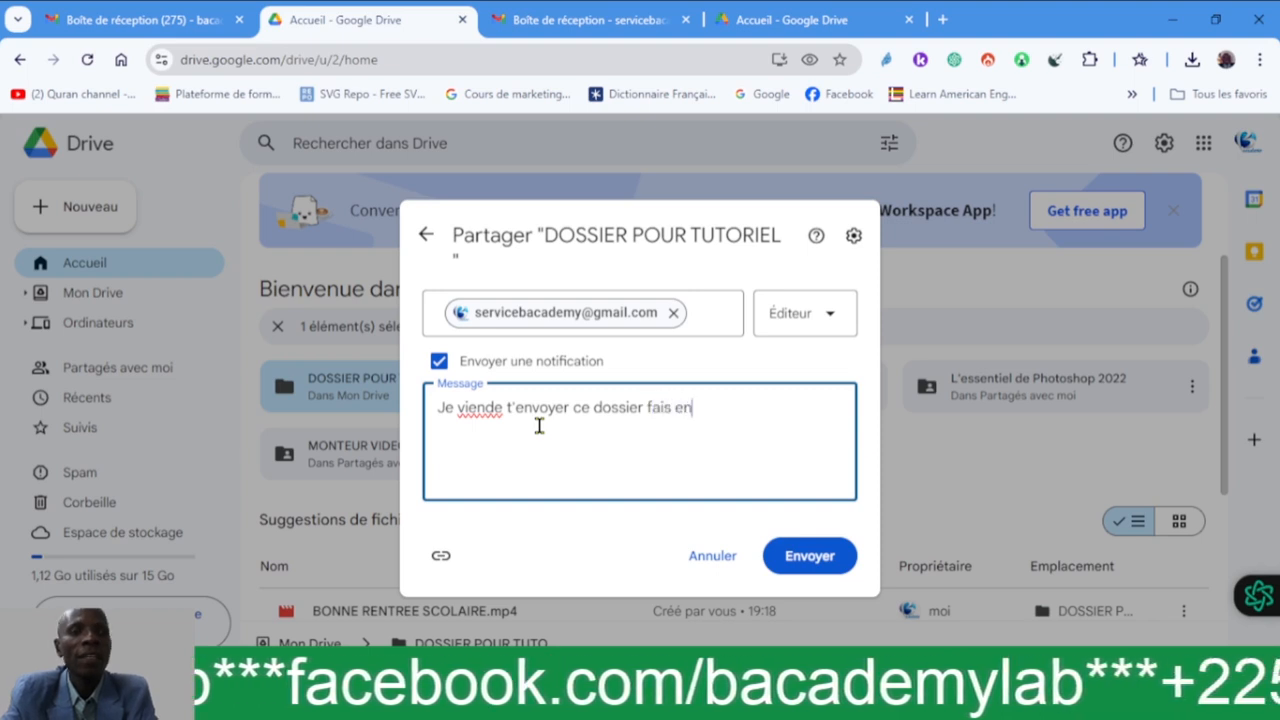
text( un bon)
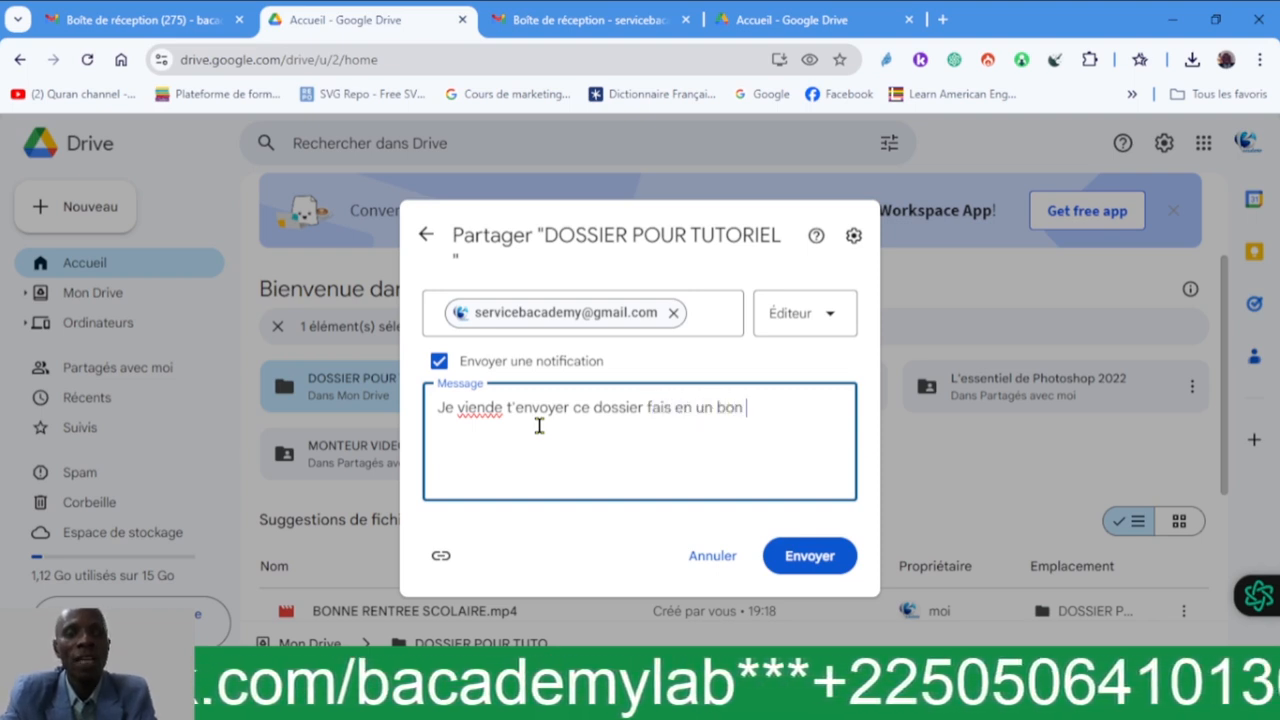
text( us)
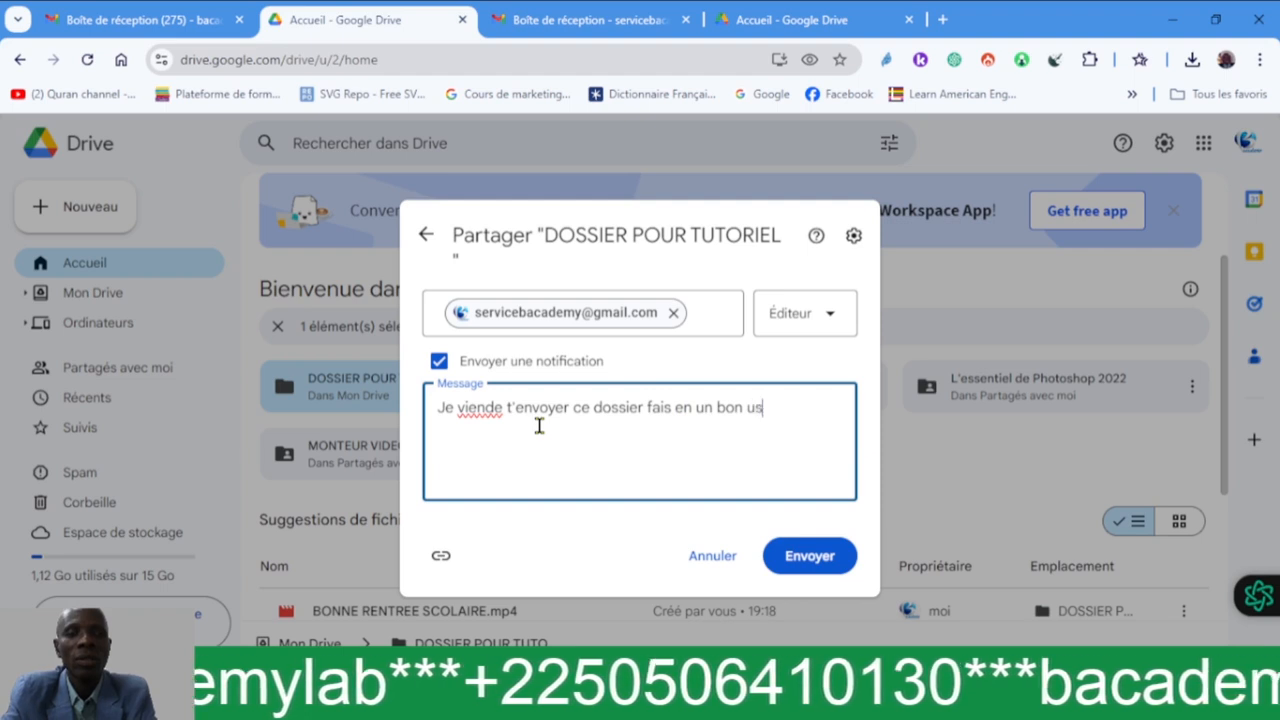
text(age merci)
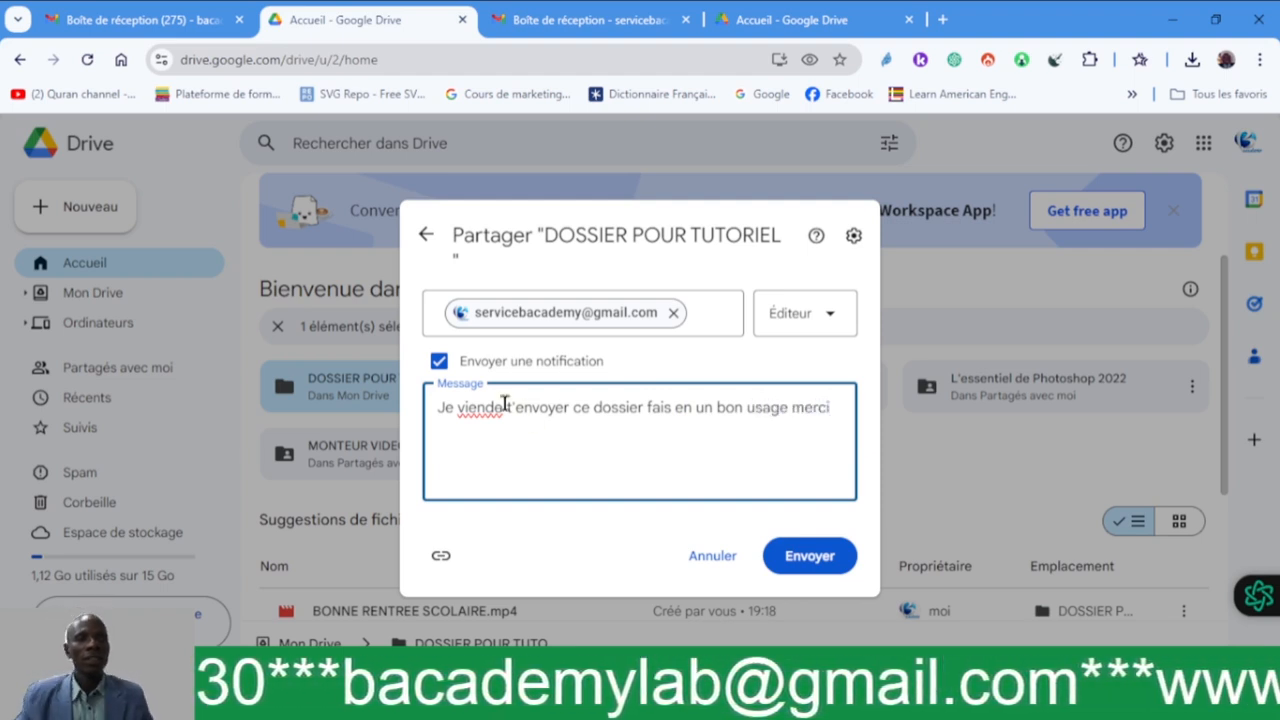
click(486, 406)
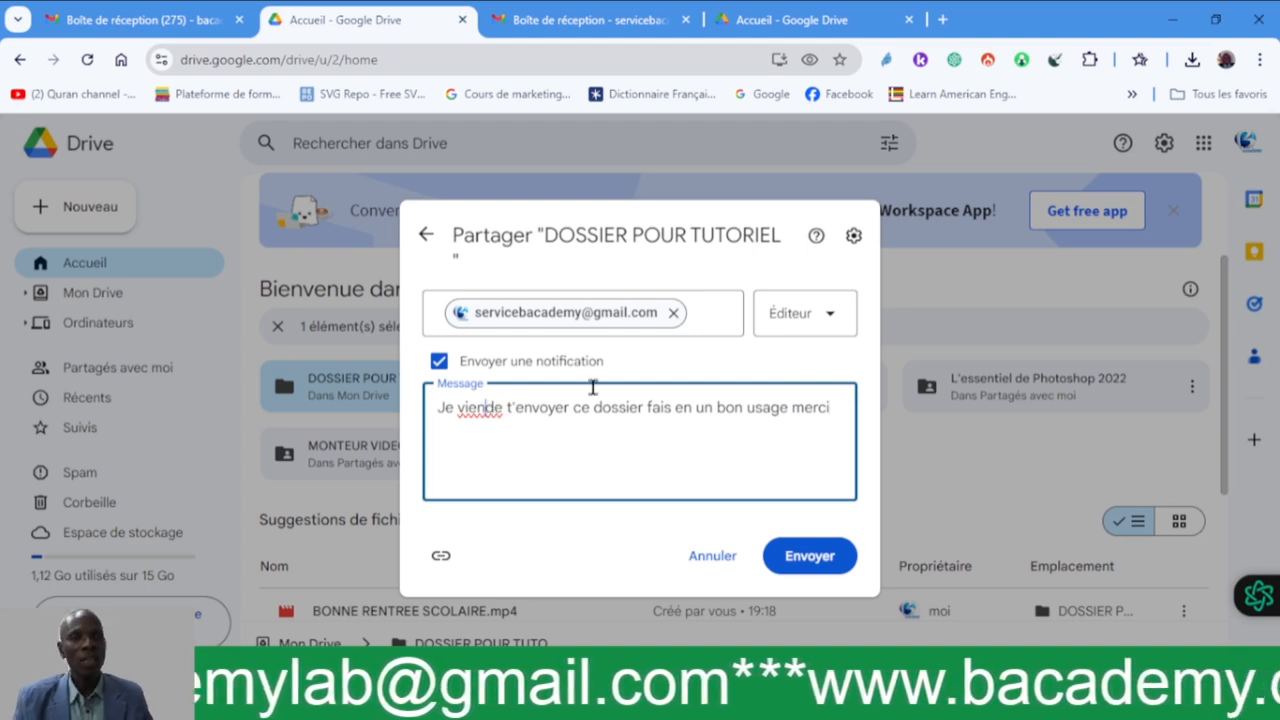
text(s)
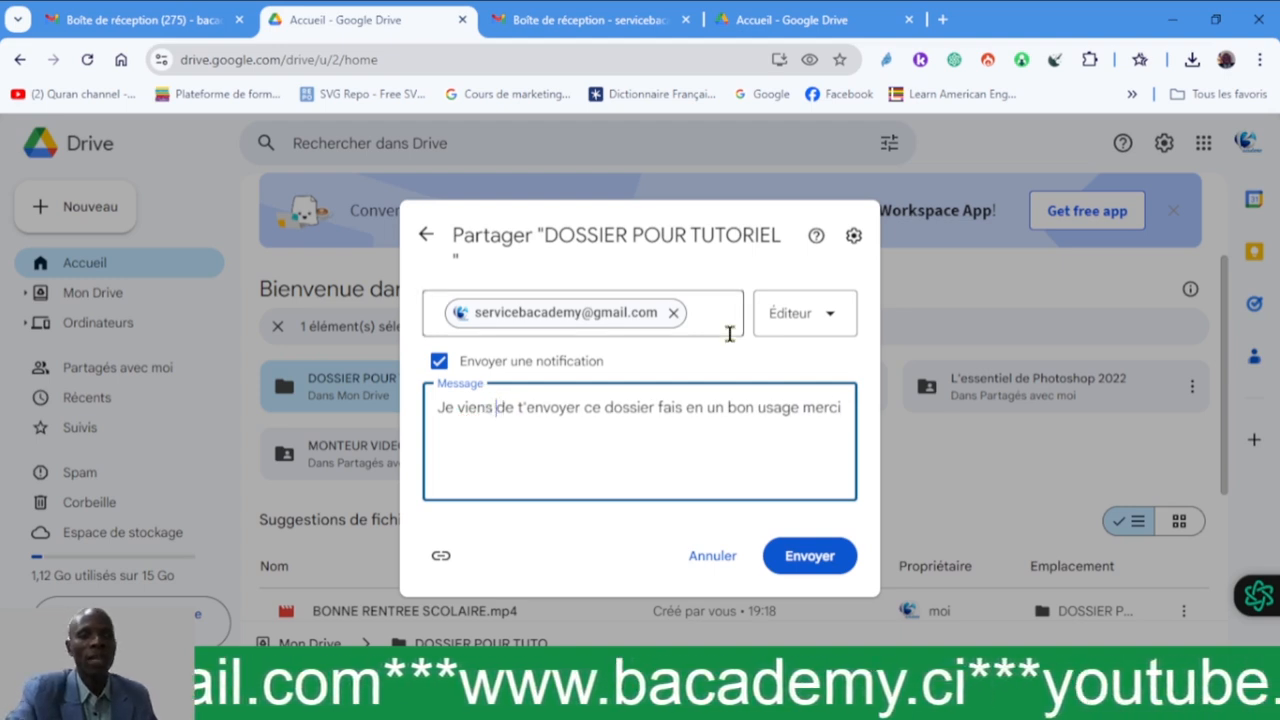
click(803, 563)
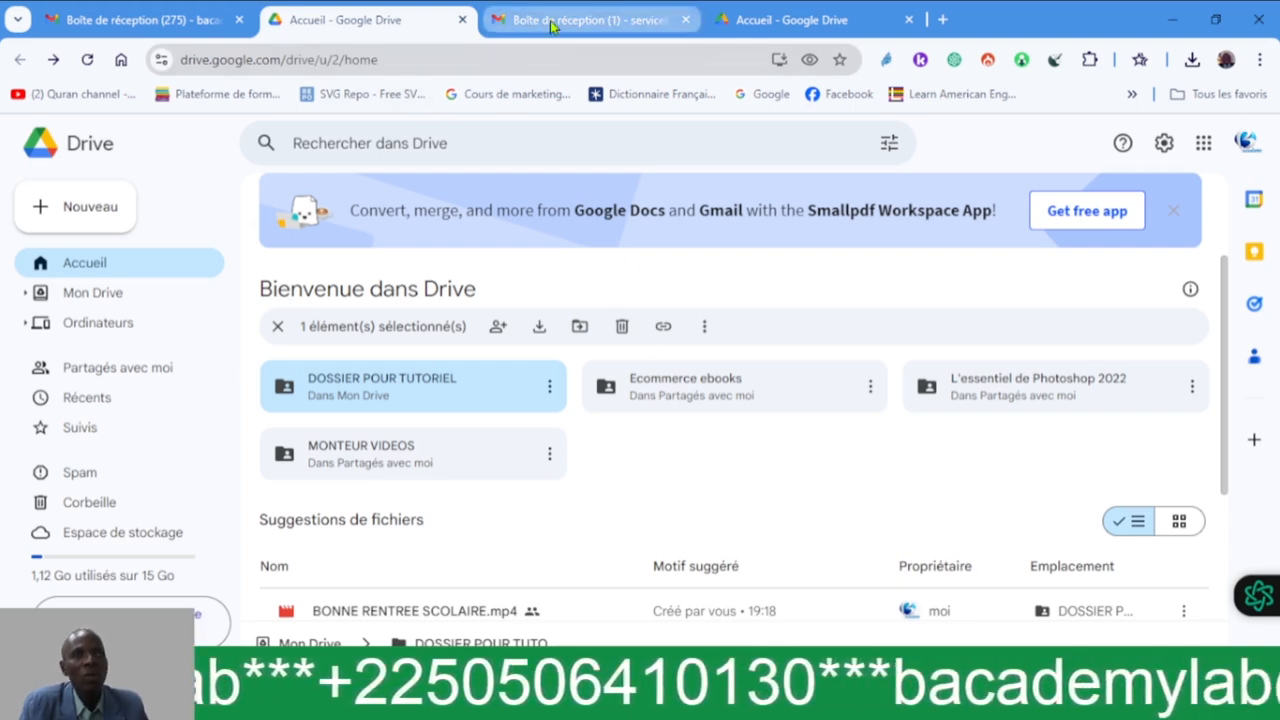
- Read the folder-sharing e-mail in the second account's Gmail and look for the folder among the items shared with that account in Drive
click(580, 20)
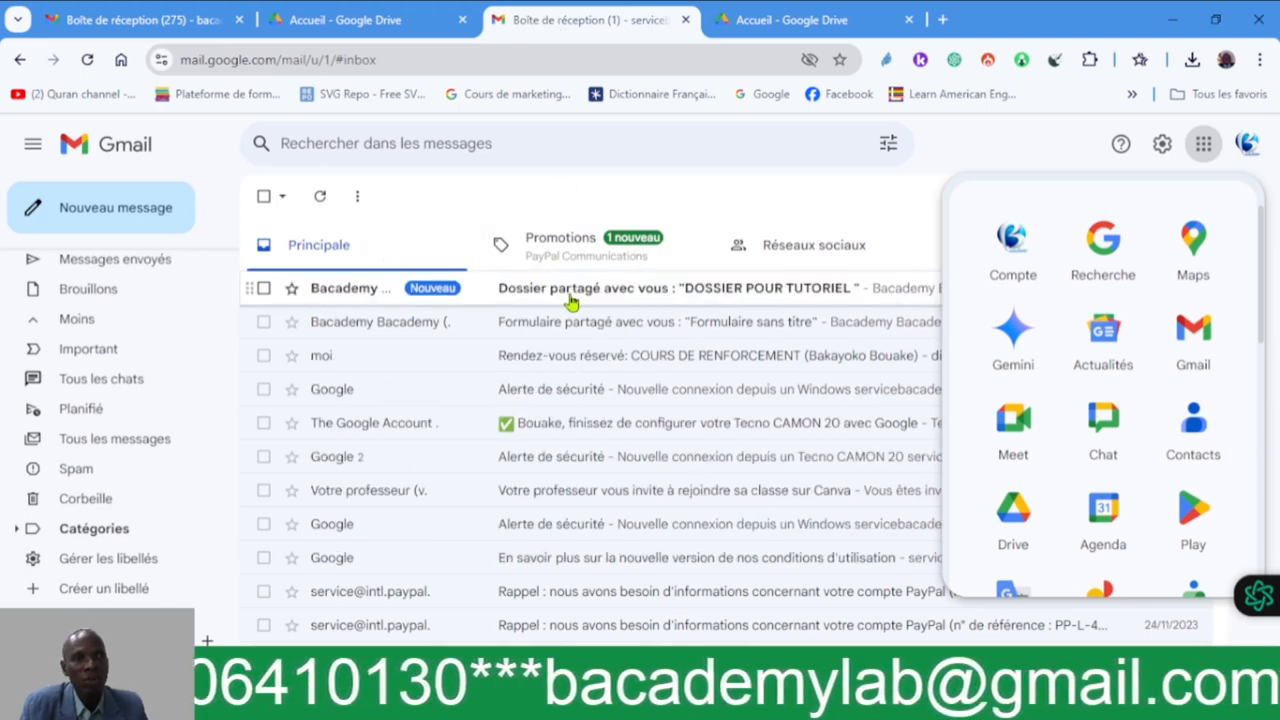
click(570, 300)
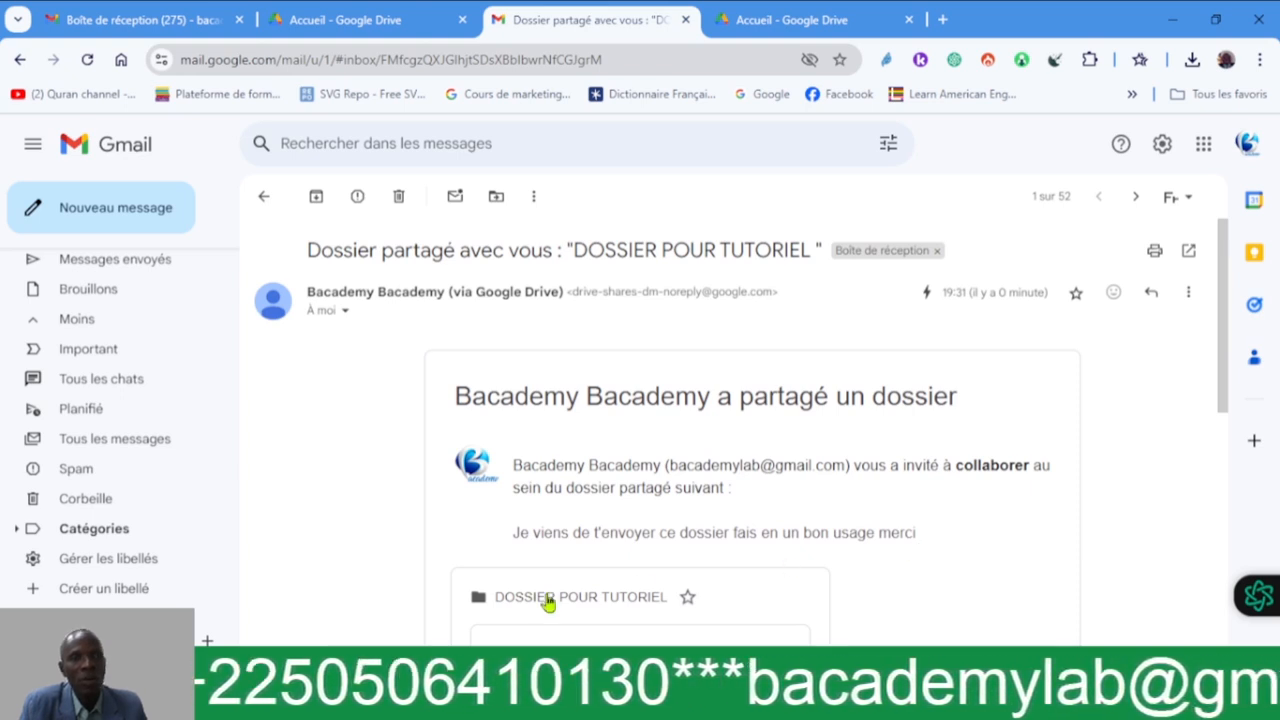
click(798, 22)
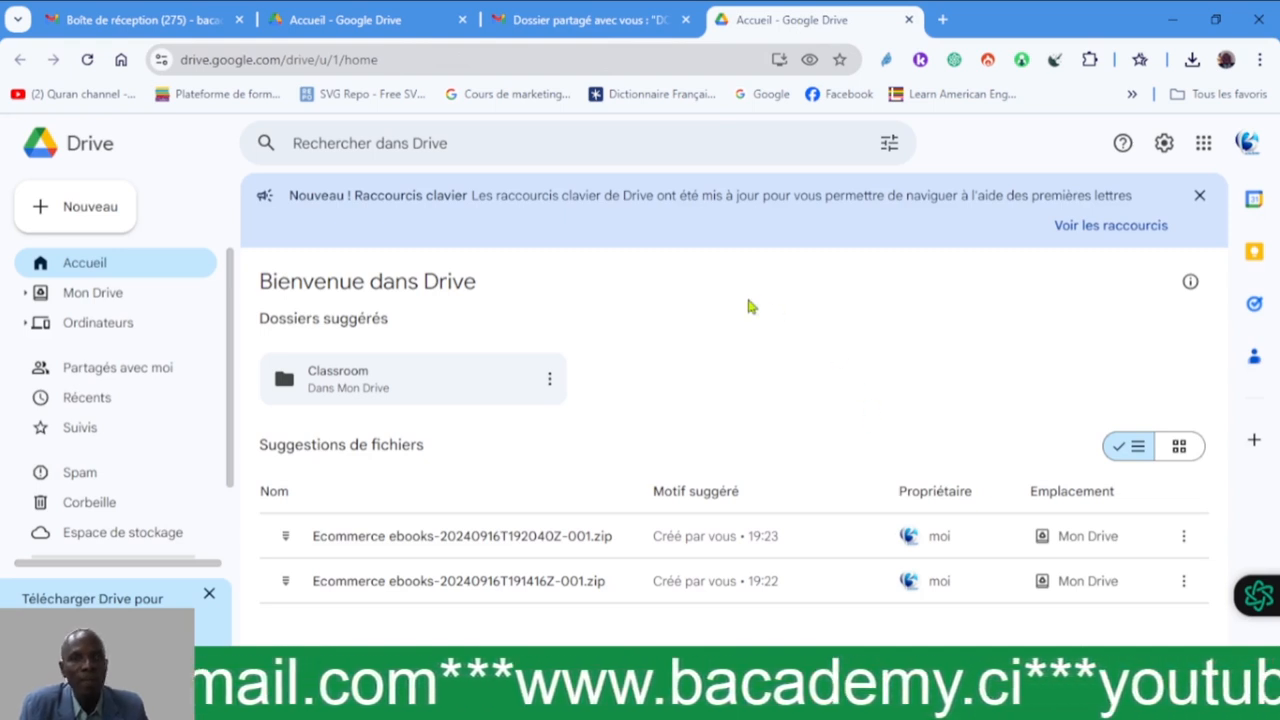
click(93, 294)
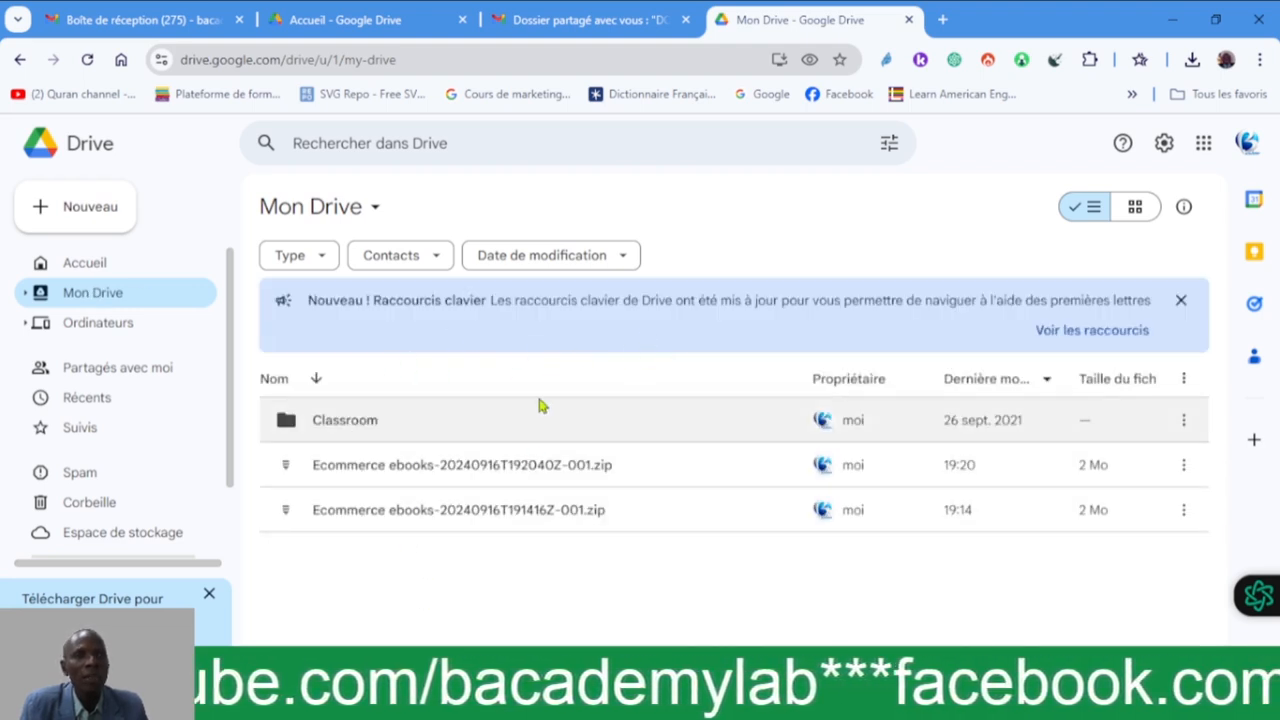
drag(497, 530, 109, 363)
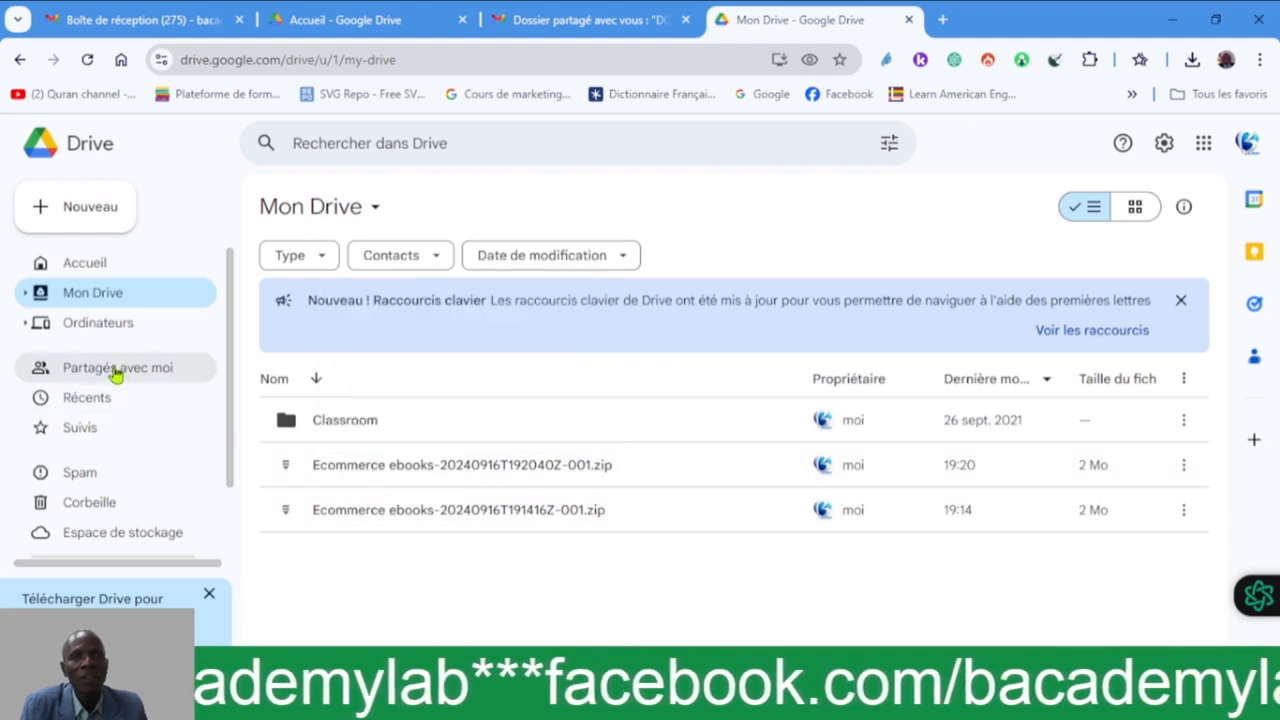
click(116, 370)
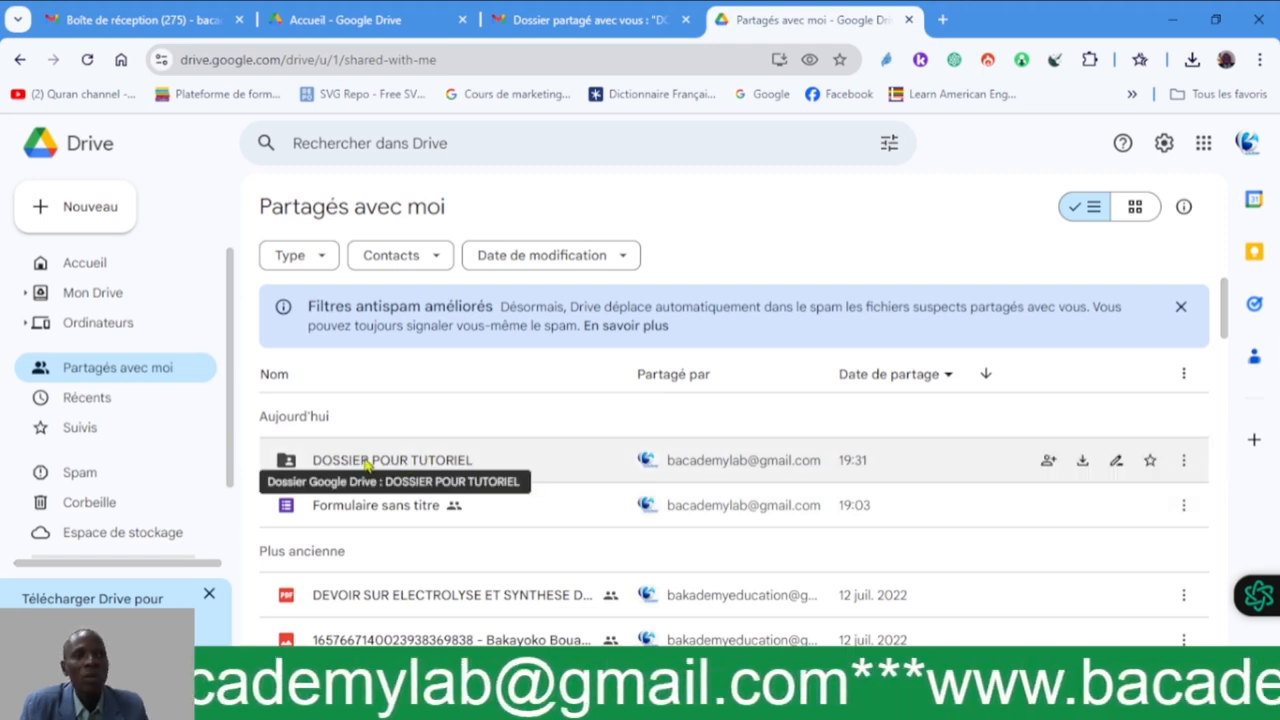
- Open the sharing settings of DOSSIER POUR TUTORIEL in the second account's Drive and examine the users with access and their roles
click(1183, 462)
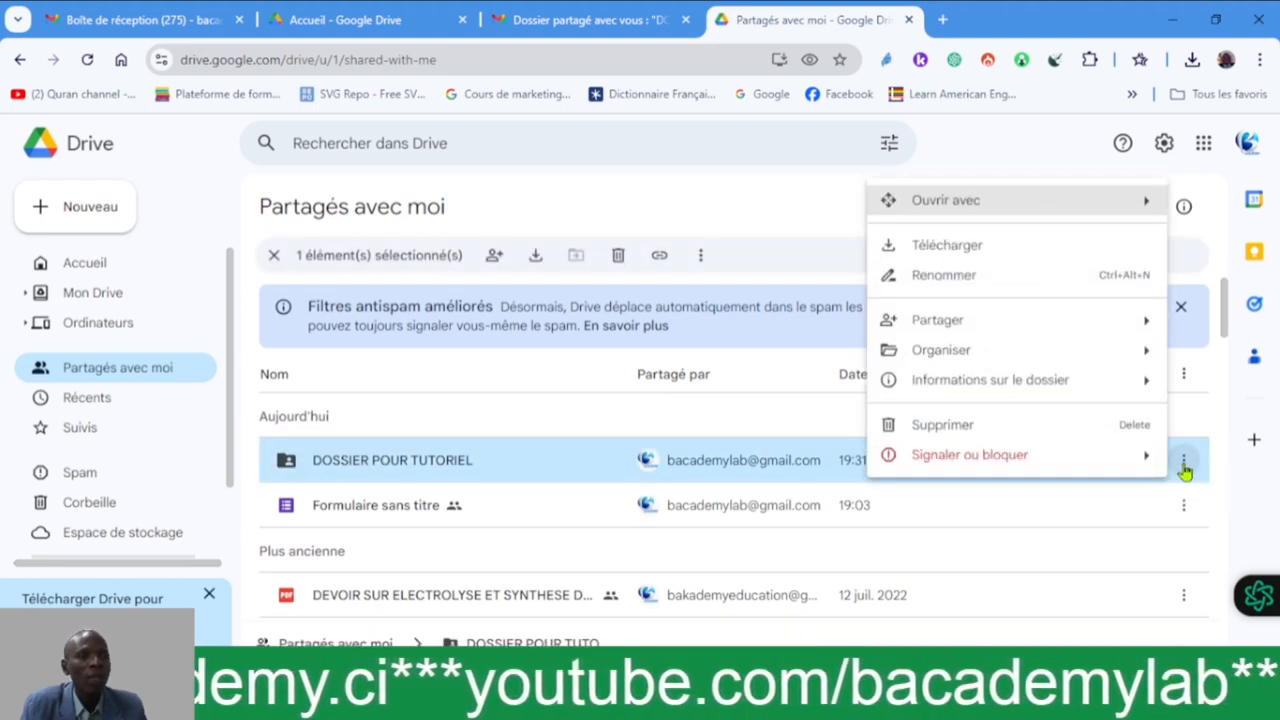
mouse_move(943, 329)
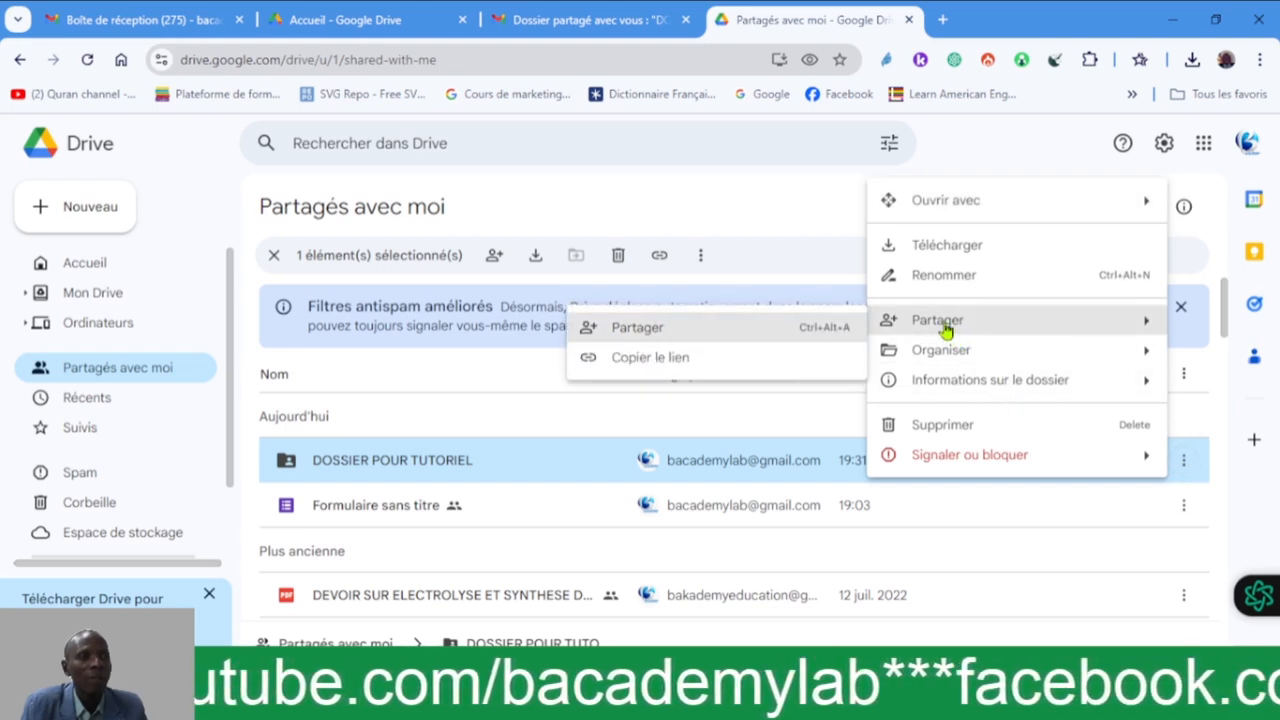
click(703, 325)
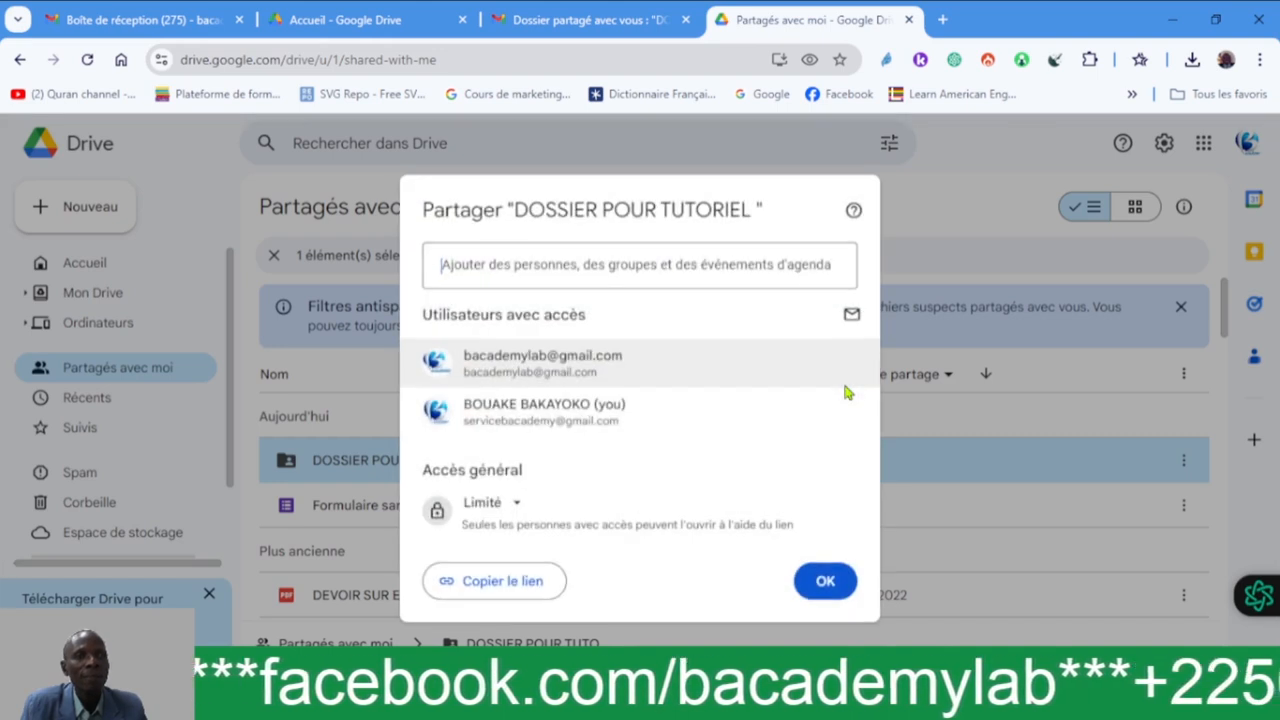
click(492, 418)
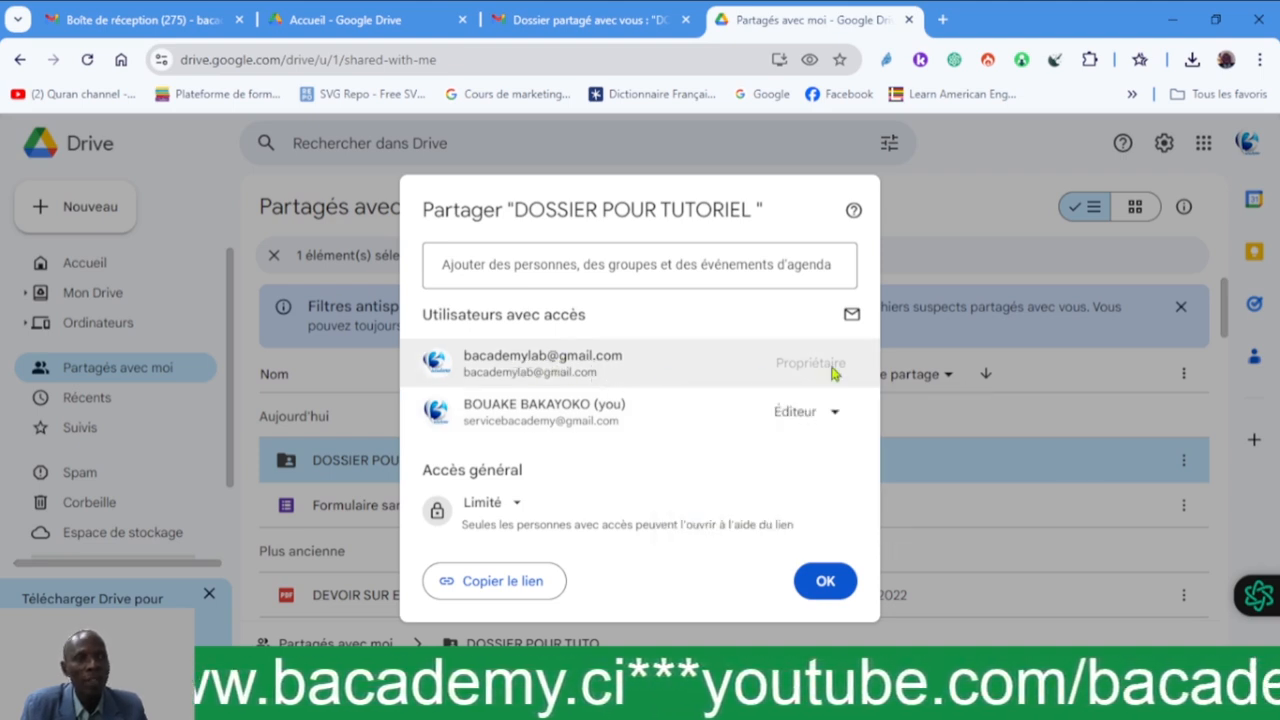
- From the first account's Drive, send the second account an invitation to take over ownership of the DOSSIER POUR TUTORIEL folder
click(832, 592)
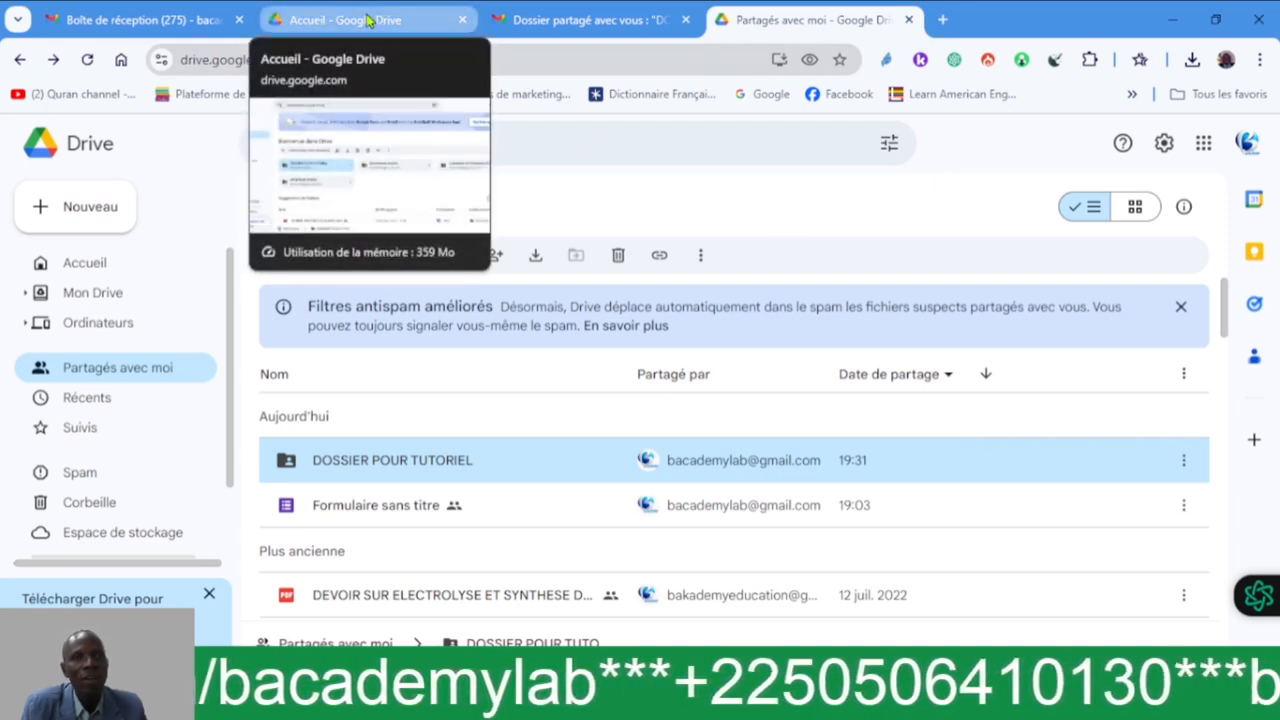
click(368, 20)
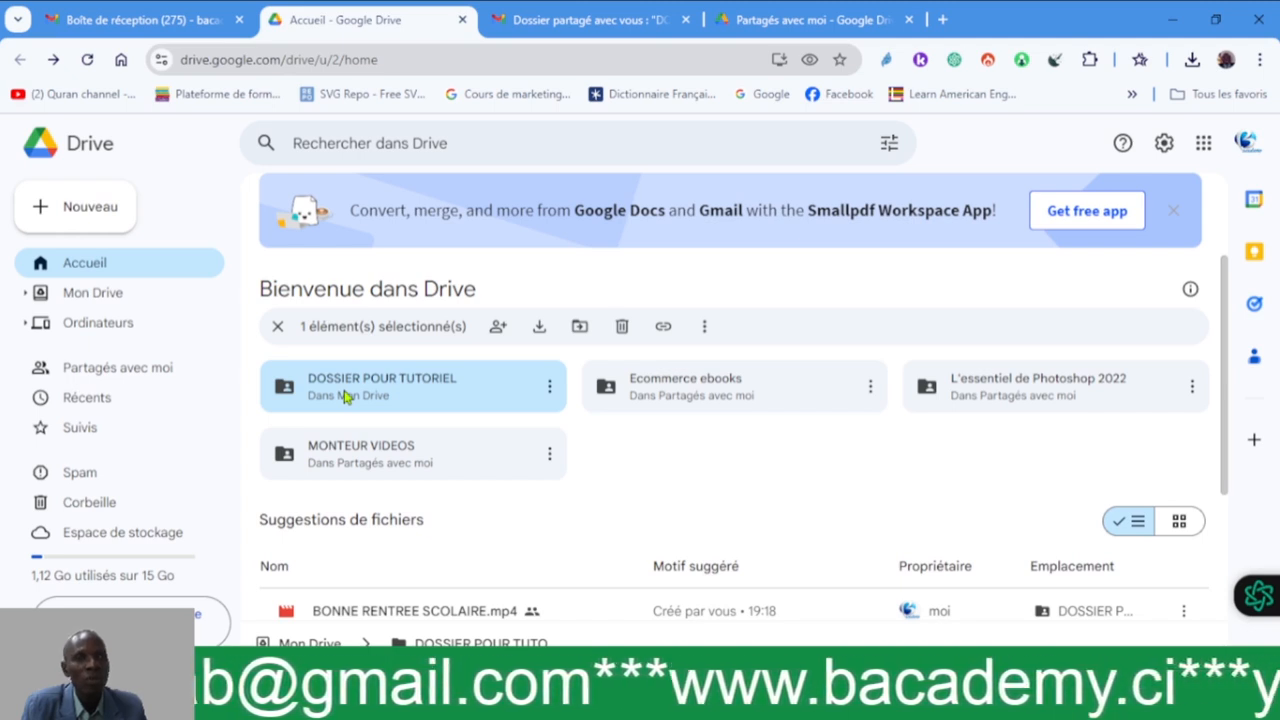
click(549, 387)
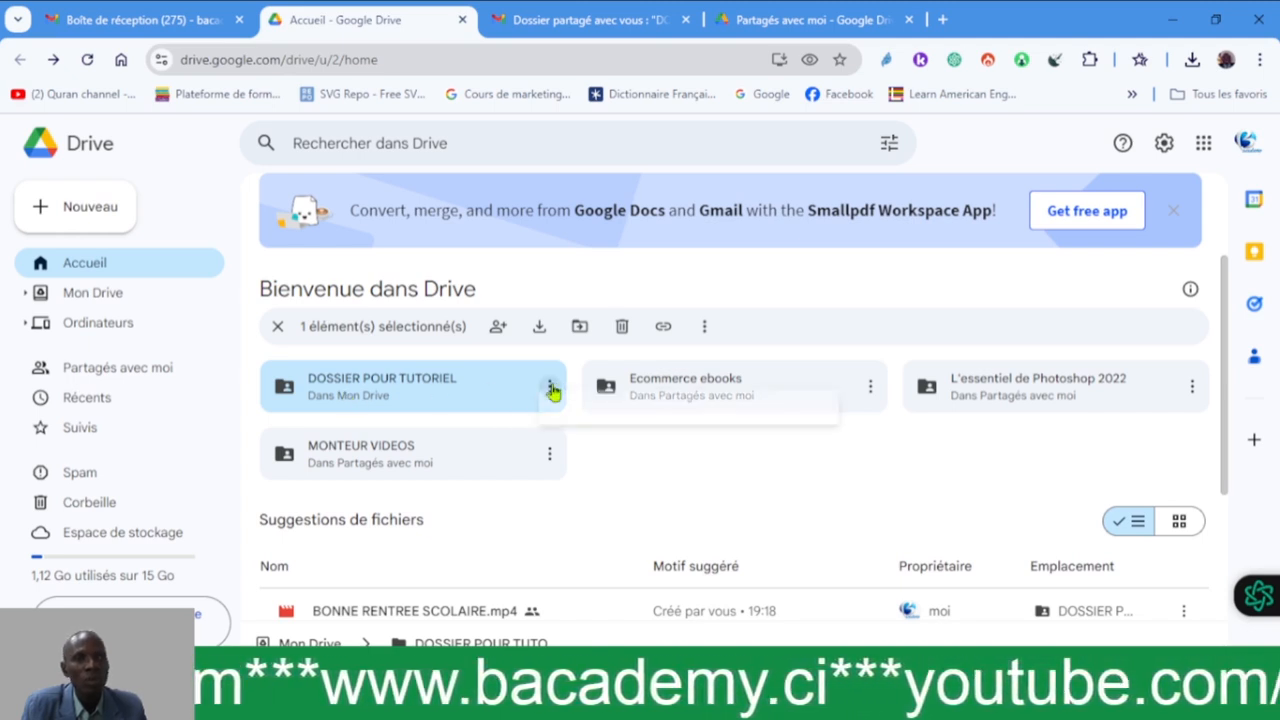
mouse_move(630, 524)
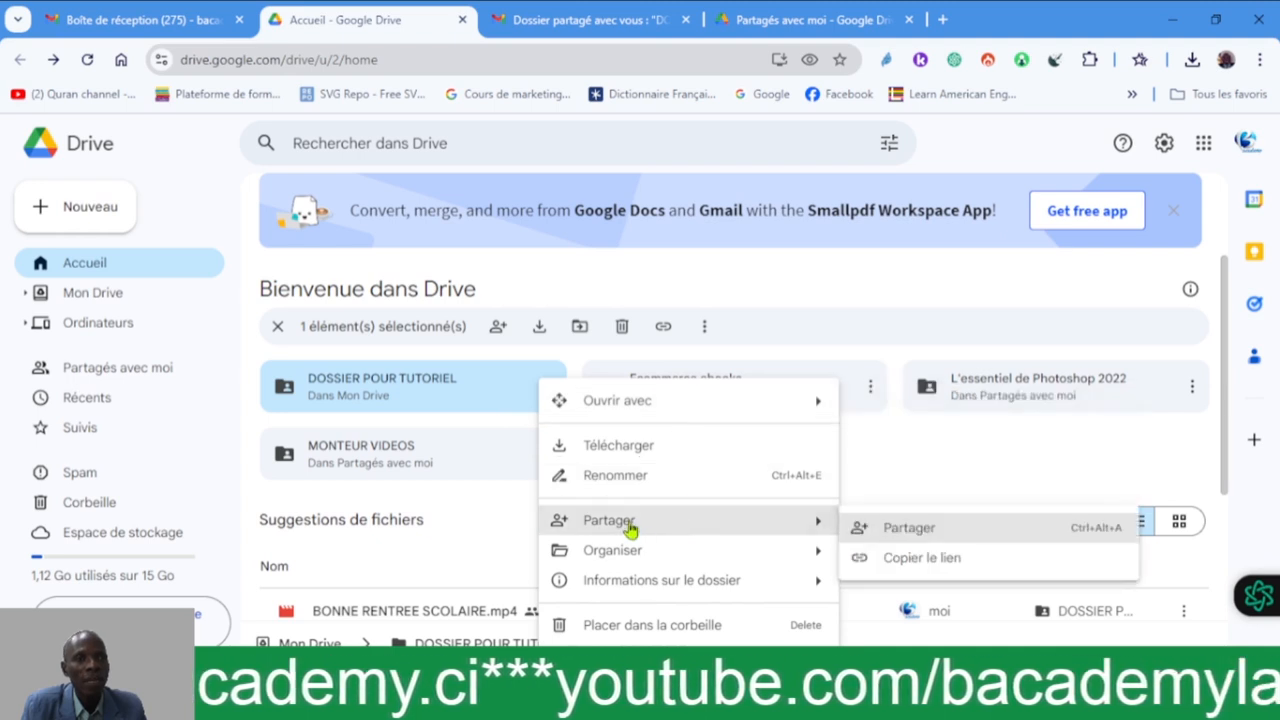
click(912, 530)
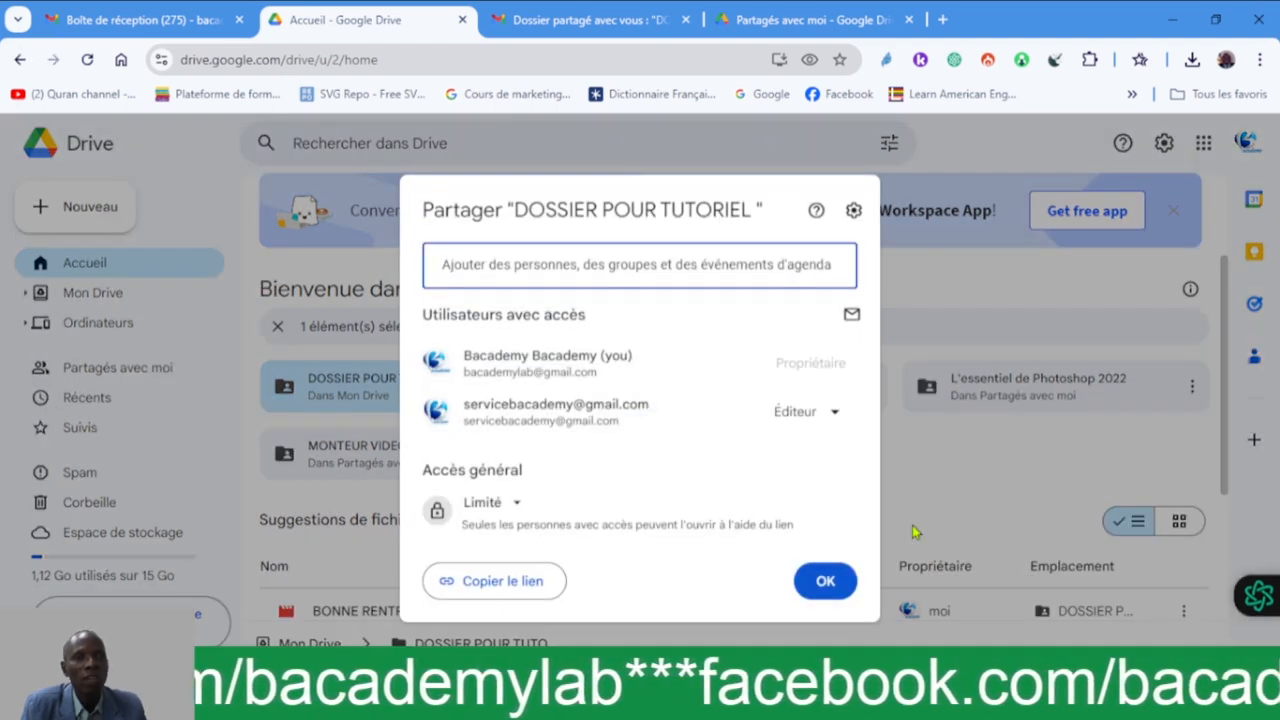
click(836, 414)
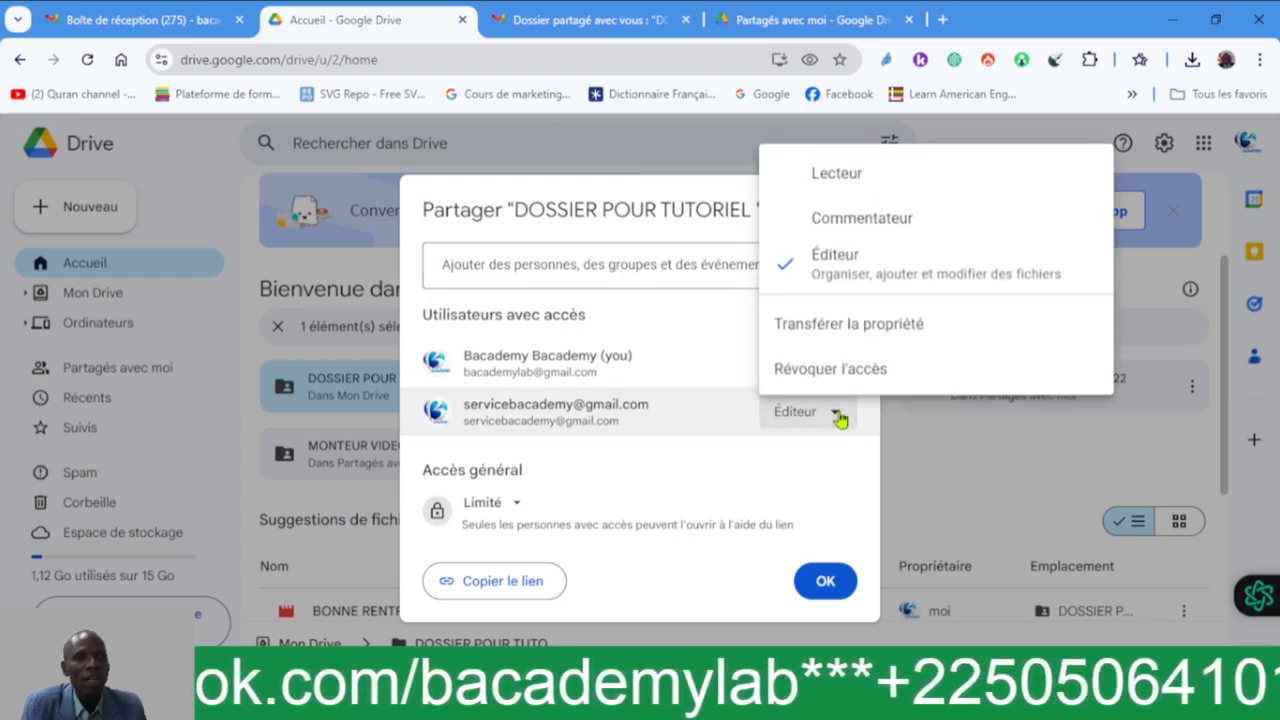
click(820, 326)
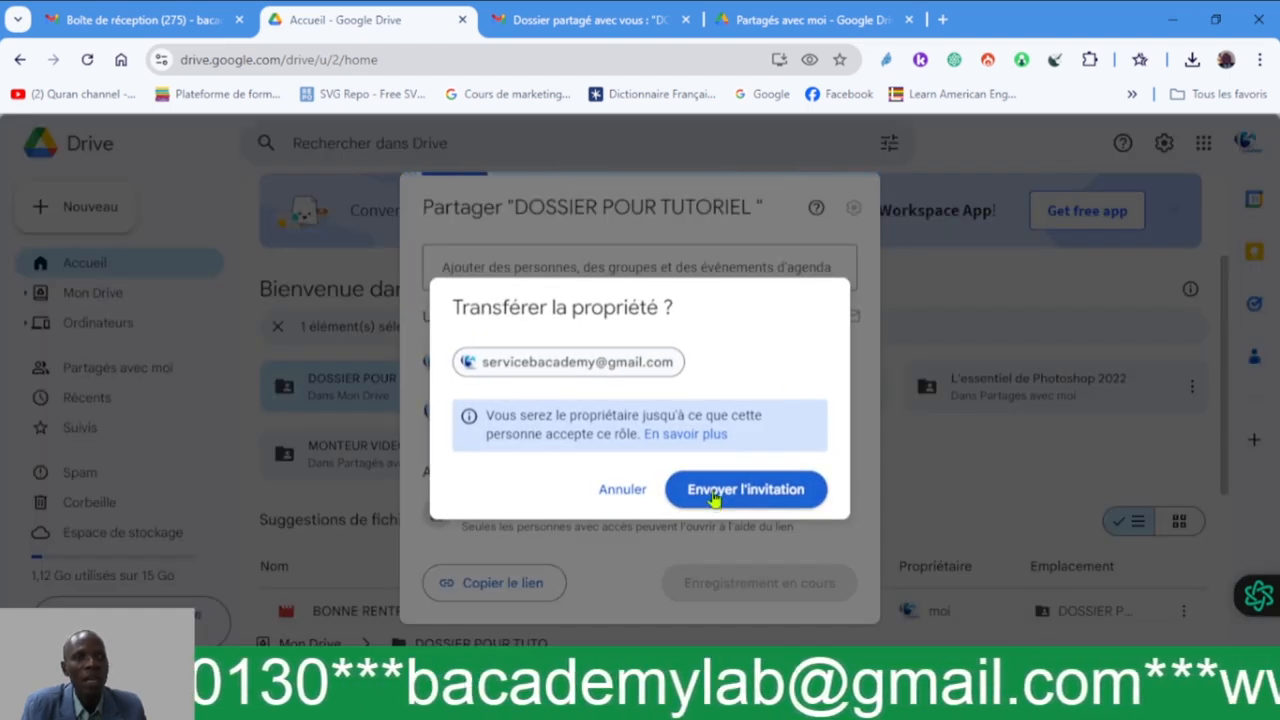
click(713, 490)
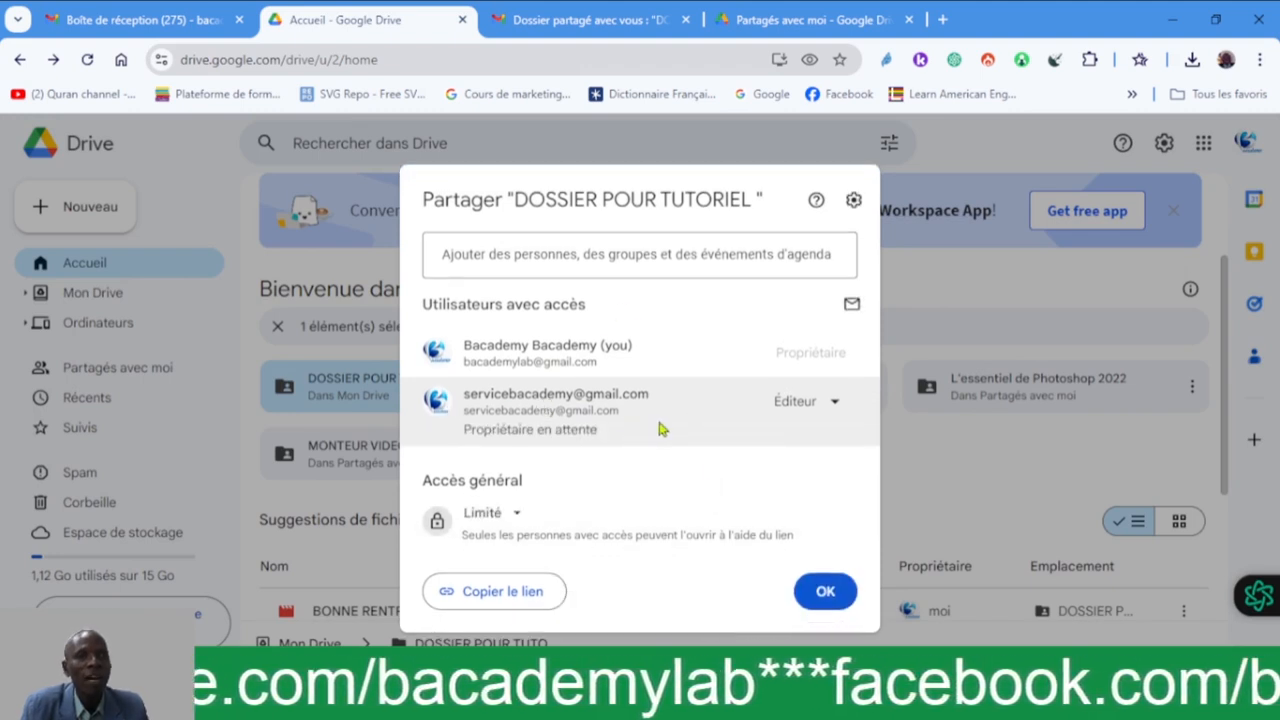
- Open the DOSSIER POUR TUTORIEL ownership invitation in the second account's Gmail inbox and accept it
click(580, 10)
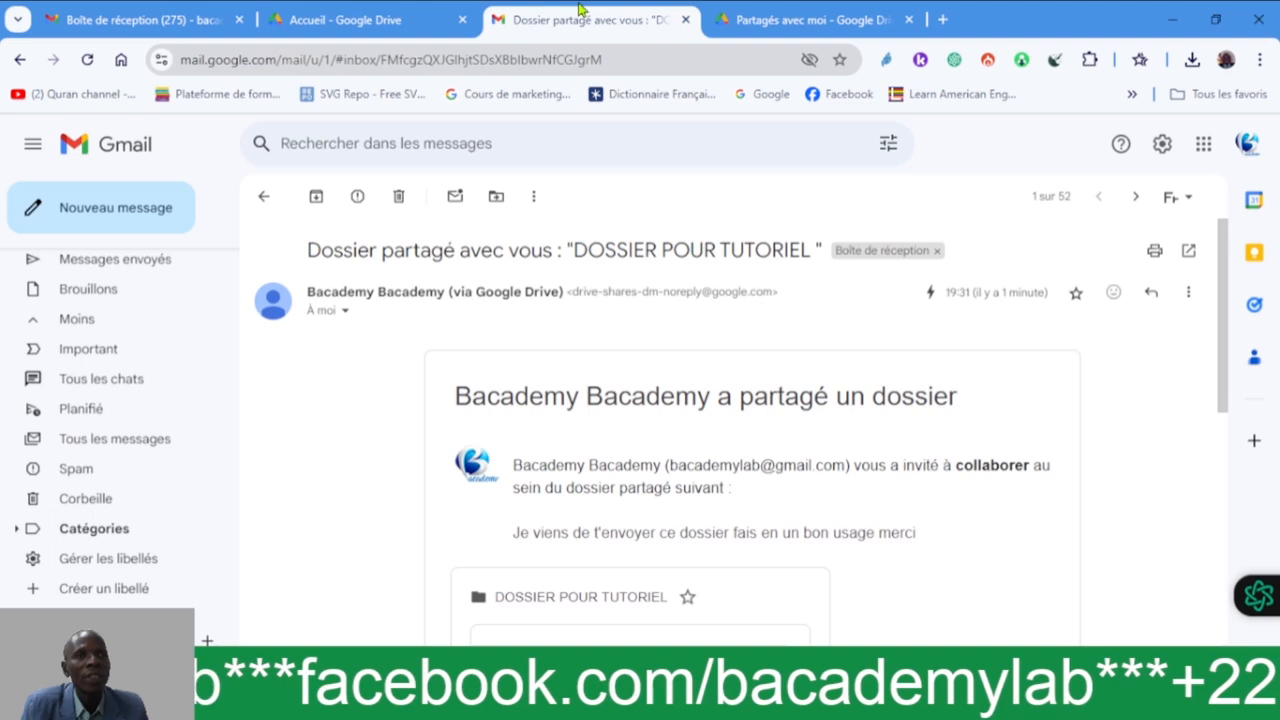
click(800, 20)
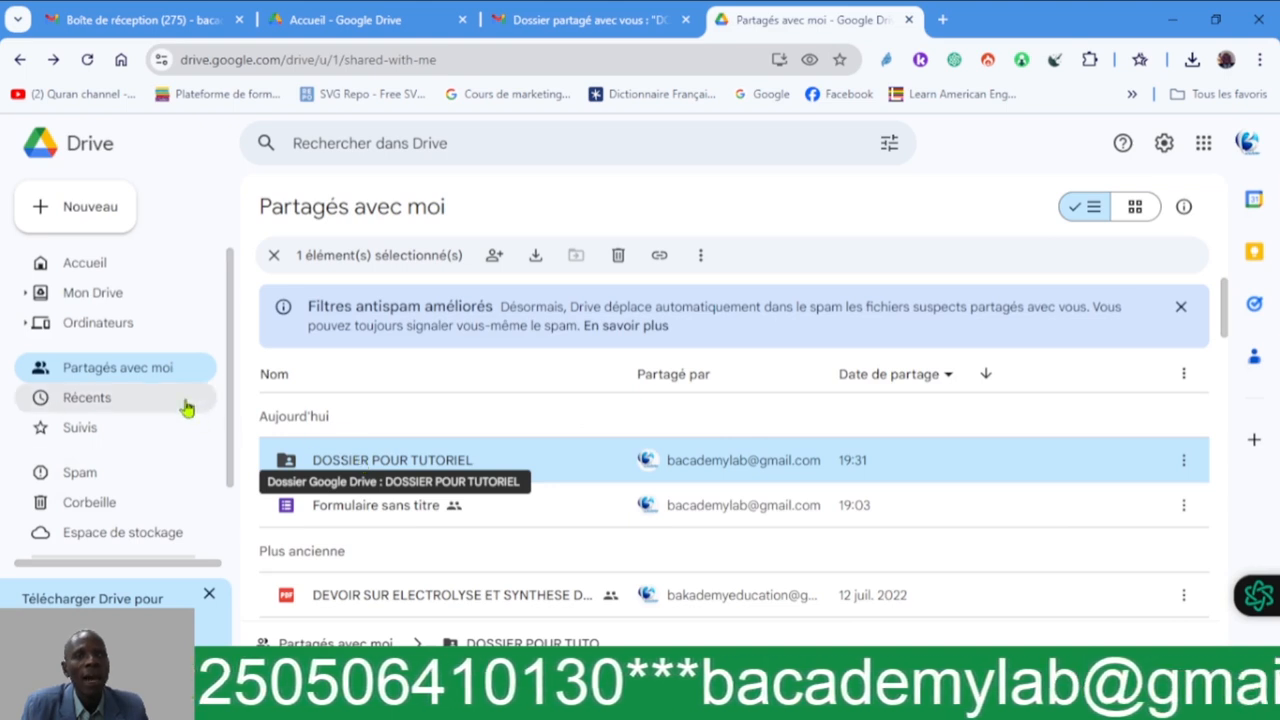
click(640, 18)
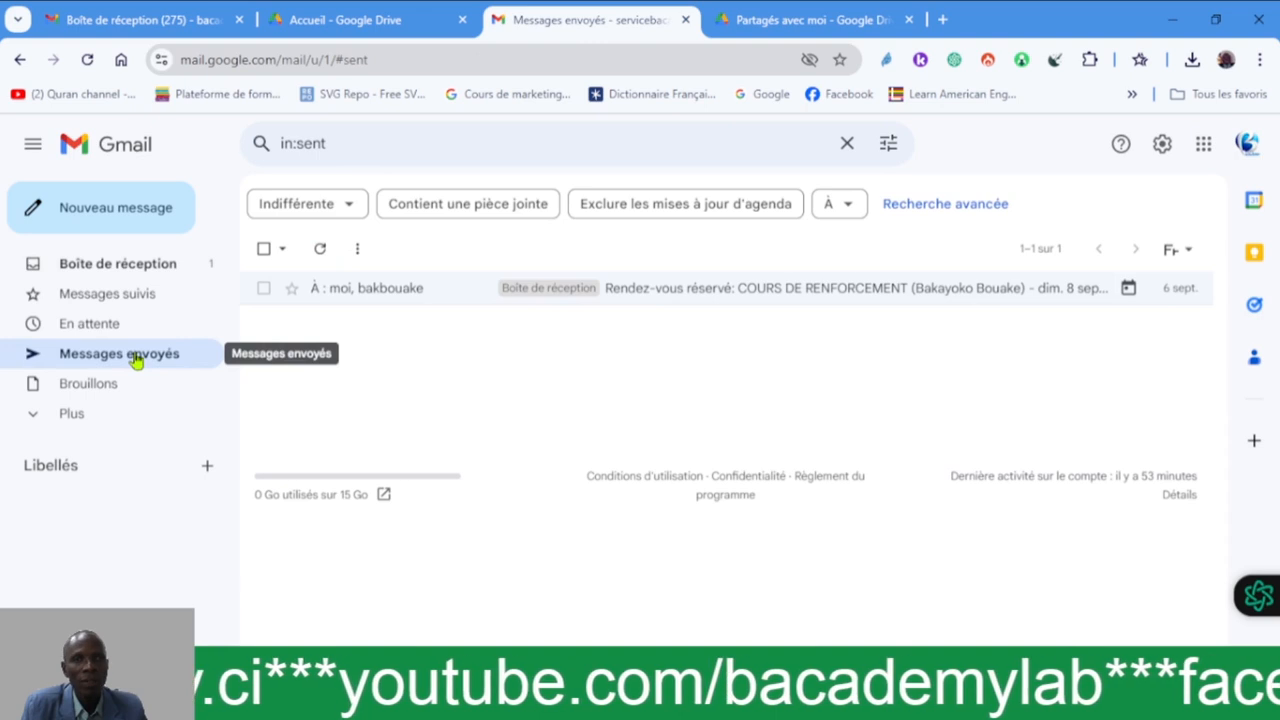
click(118, 264)
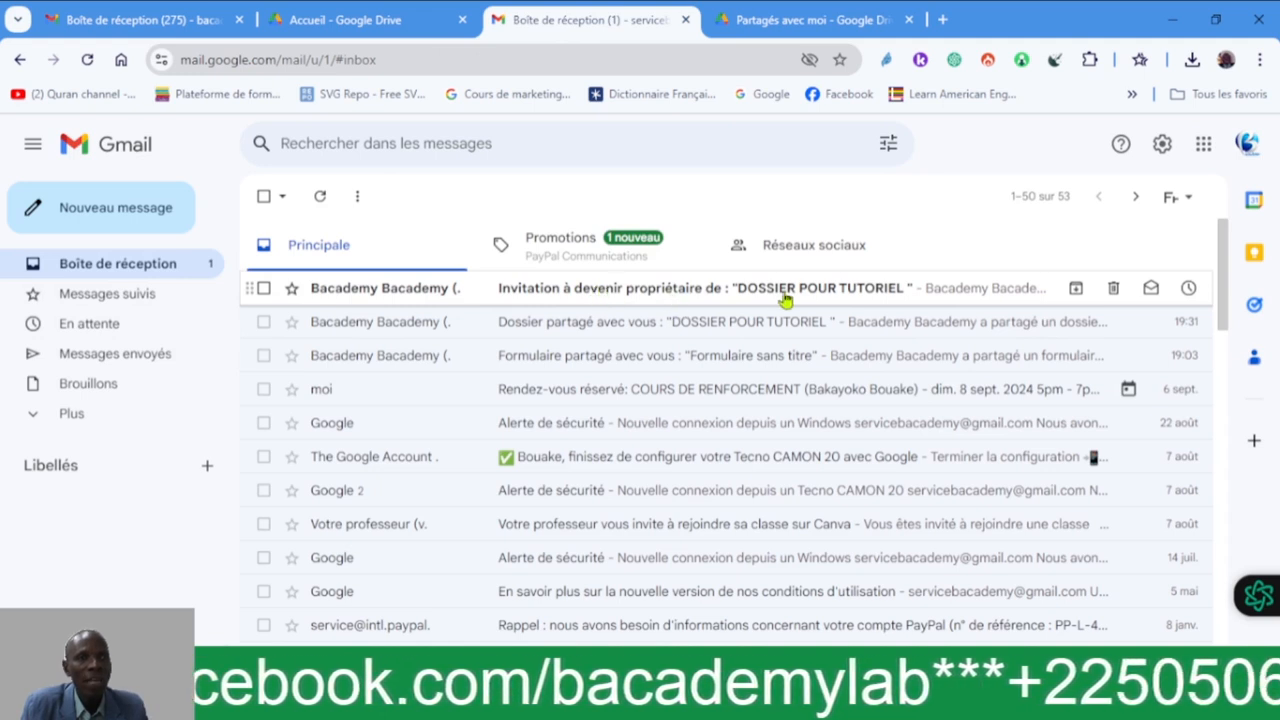
click(830, 292)
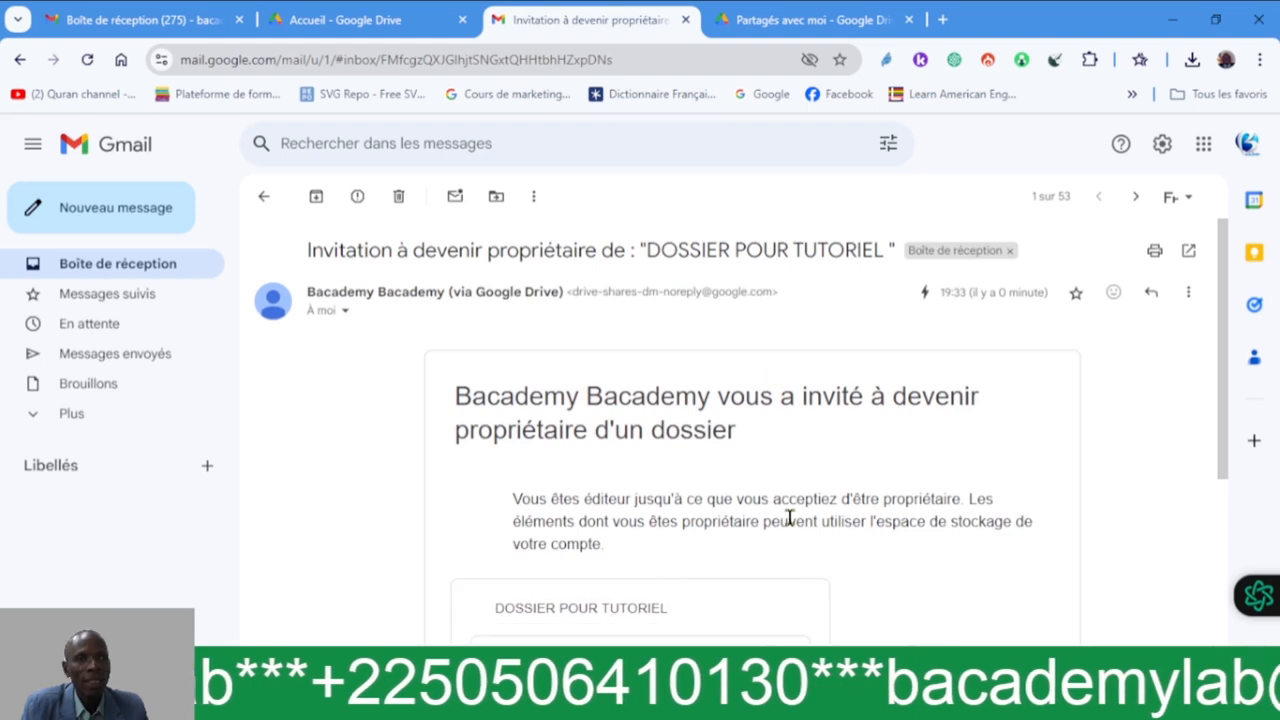
scroll(800, 490, down, 4)
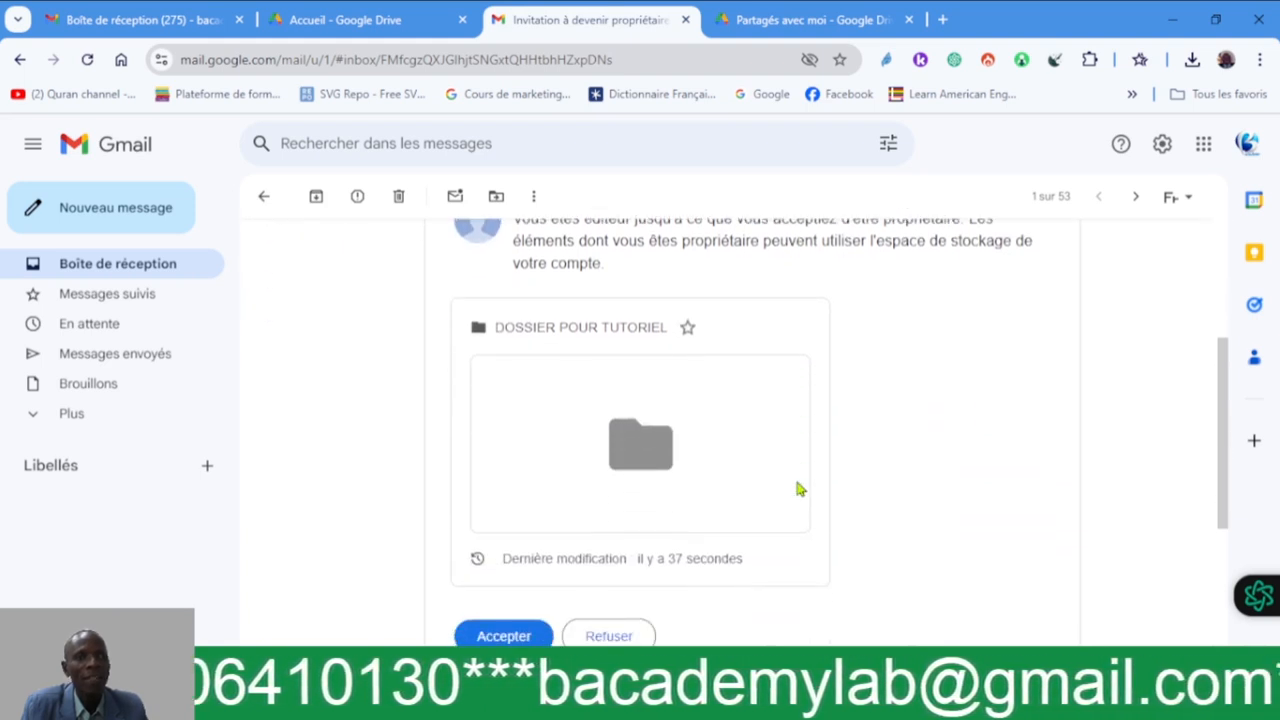
click(517, 549)
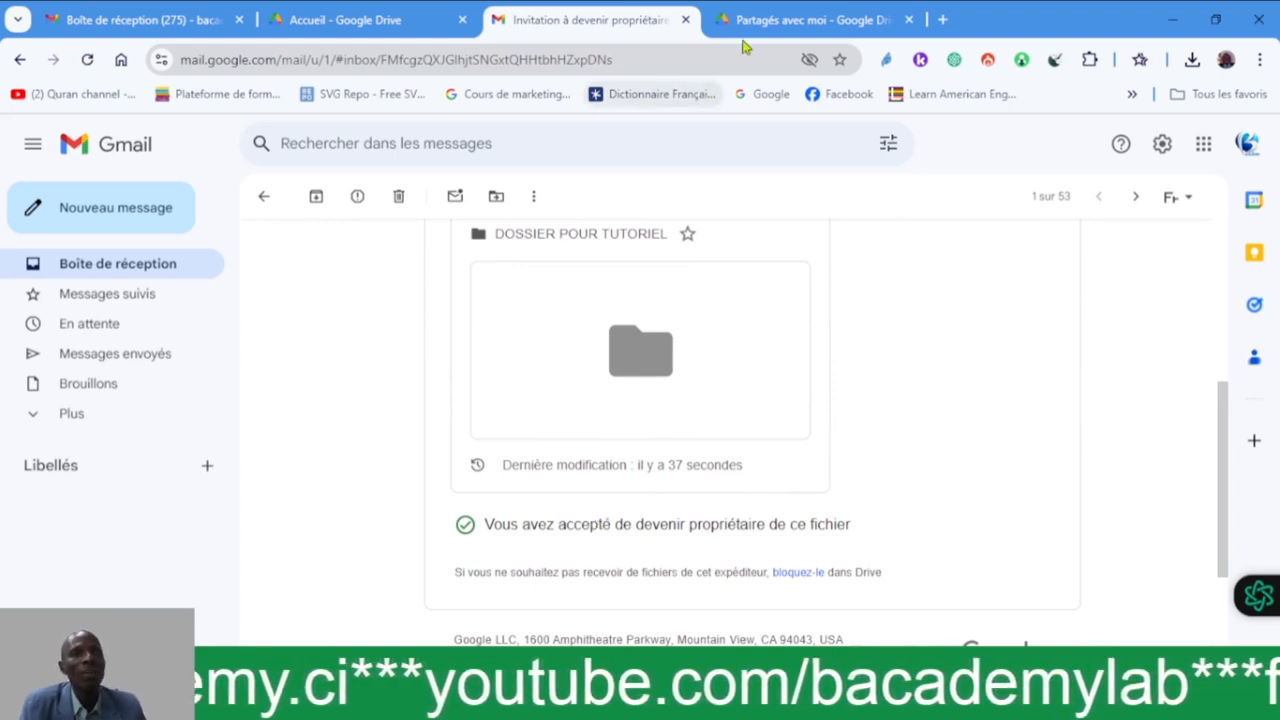
- Check the second account's Mon Drive for DOSSIER POUR TUTORIEL and examine the folder's access roles in the first account's sharing settings
click(789, 20)
click(83, 294)
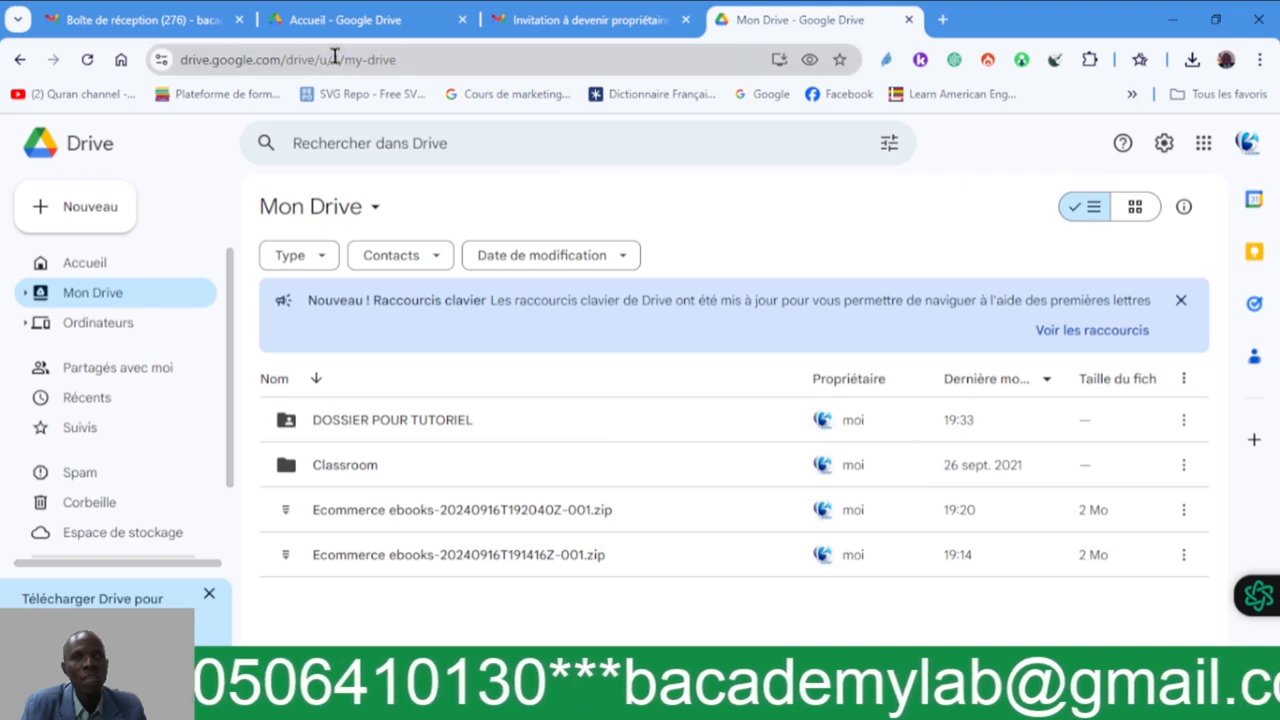
click(280, 22)
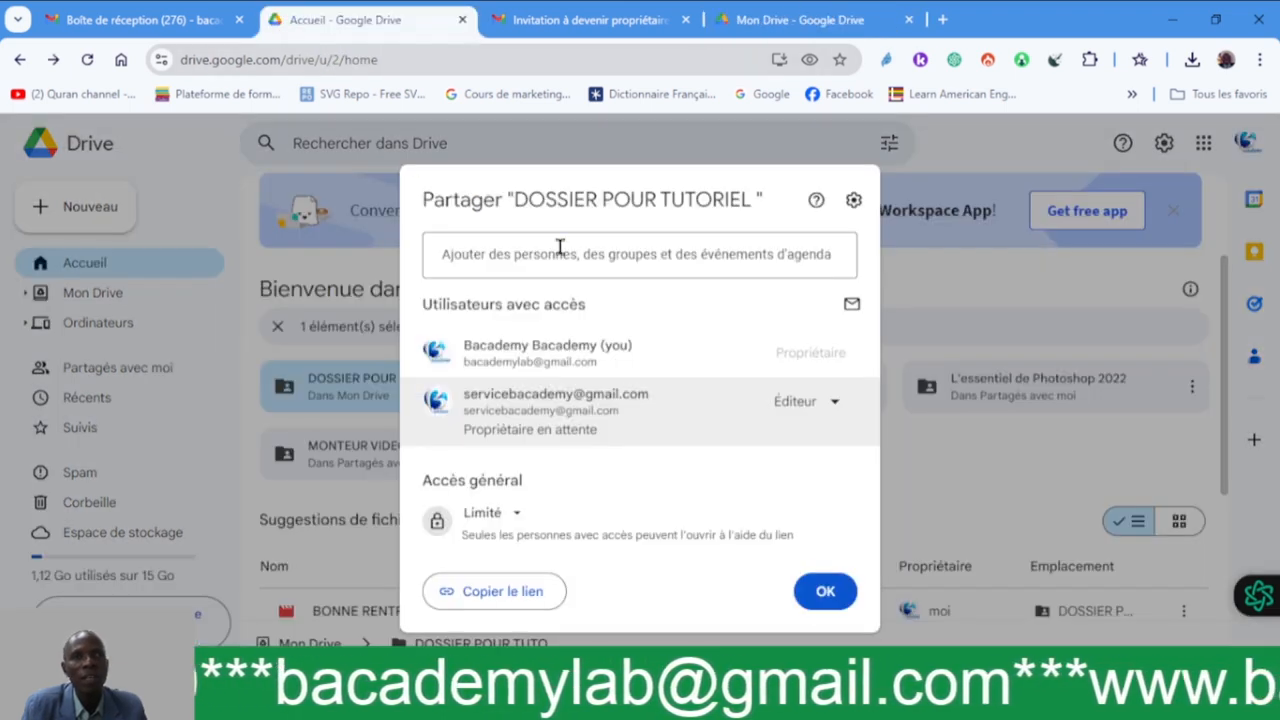
click(928, 300)
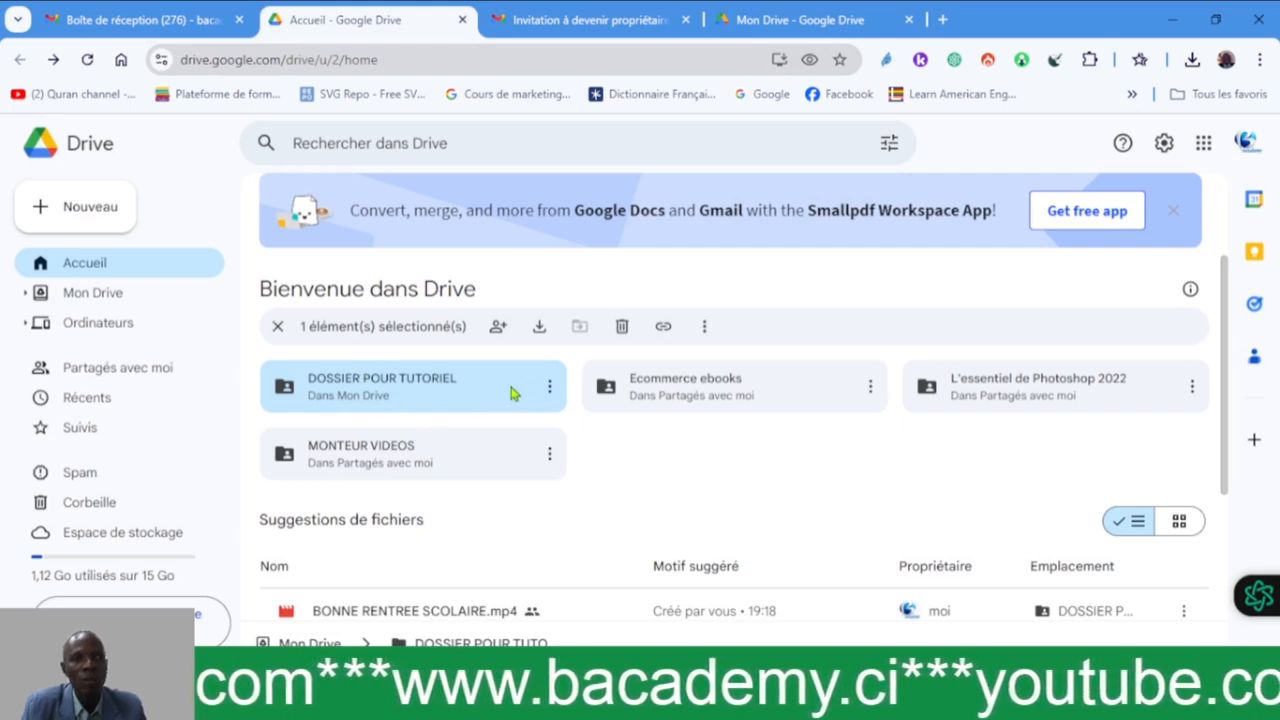
click(549, 386)
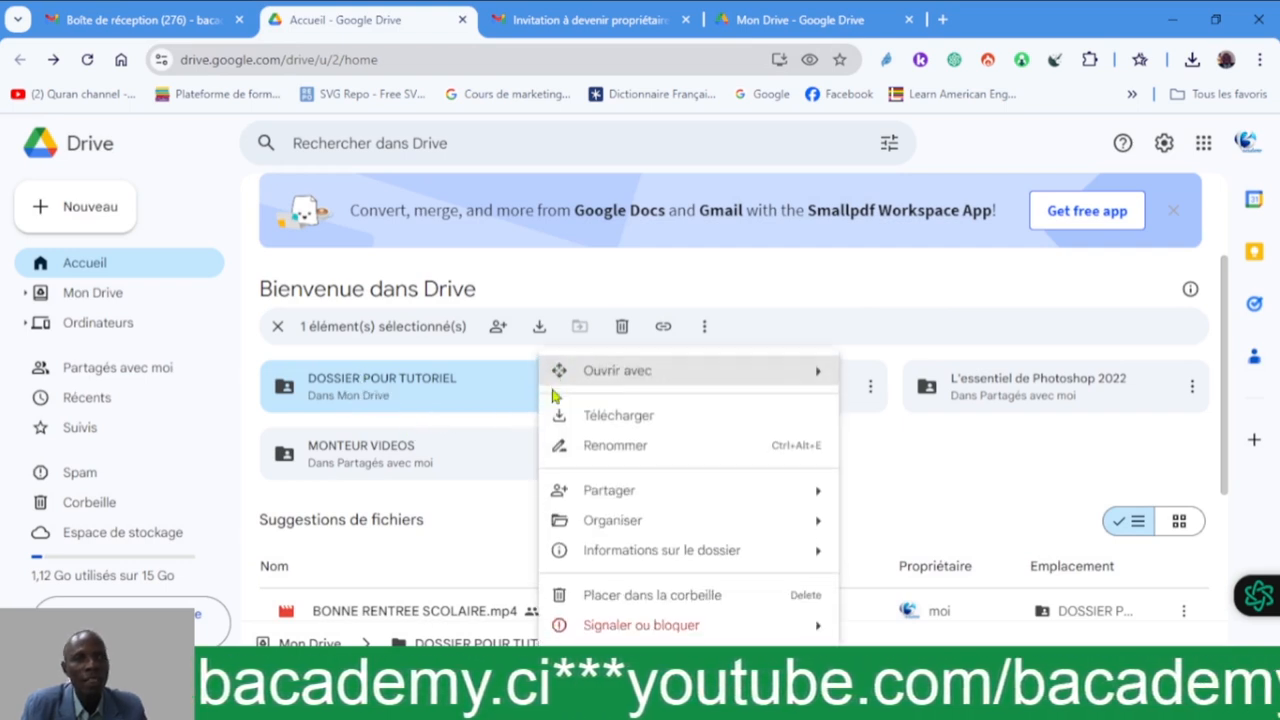
mouse_move(653, 492)
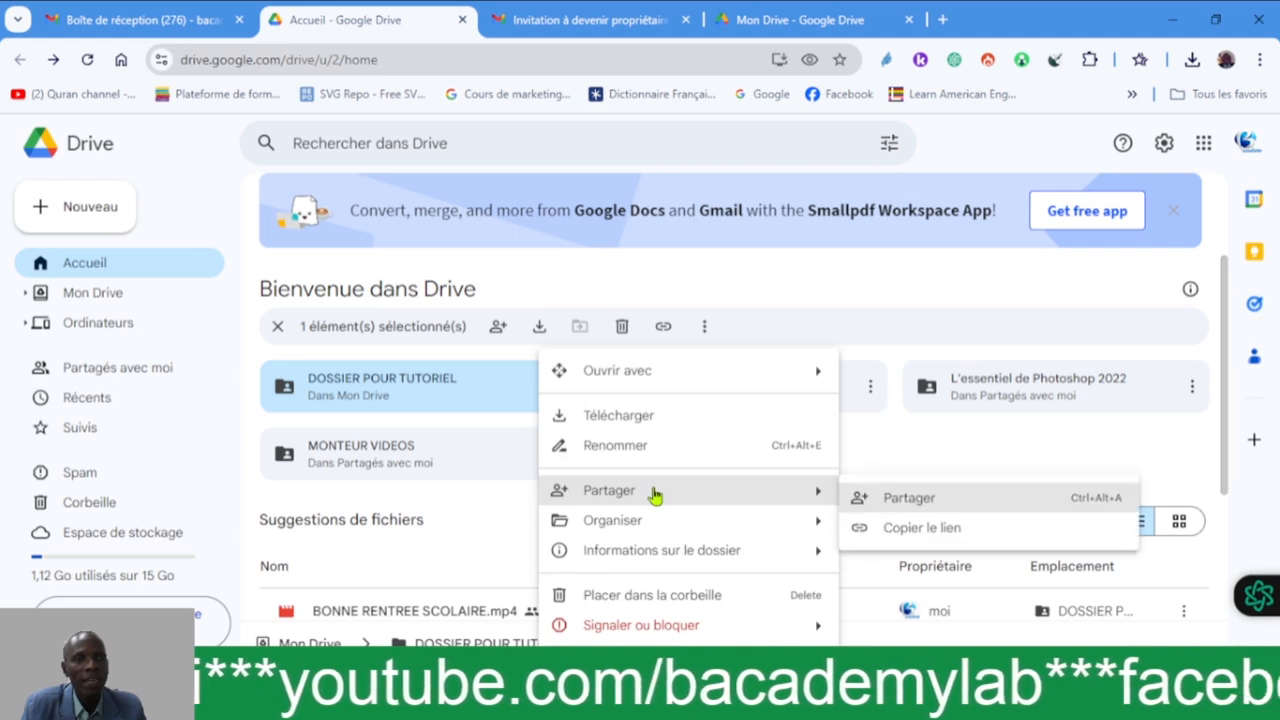
click(912, 498)
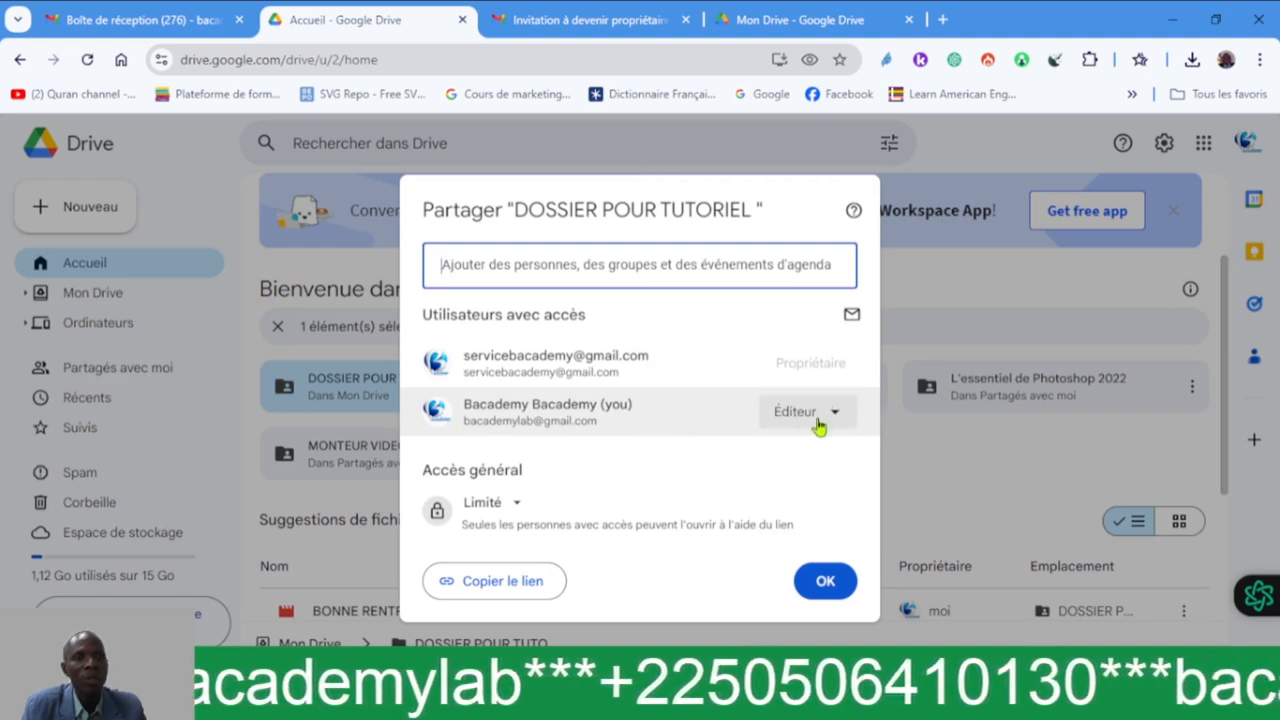
click(824, 581)
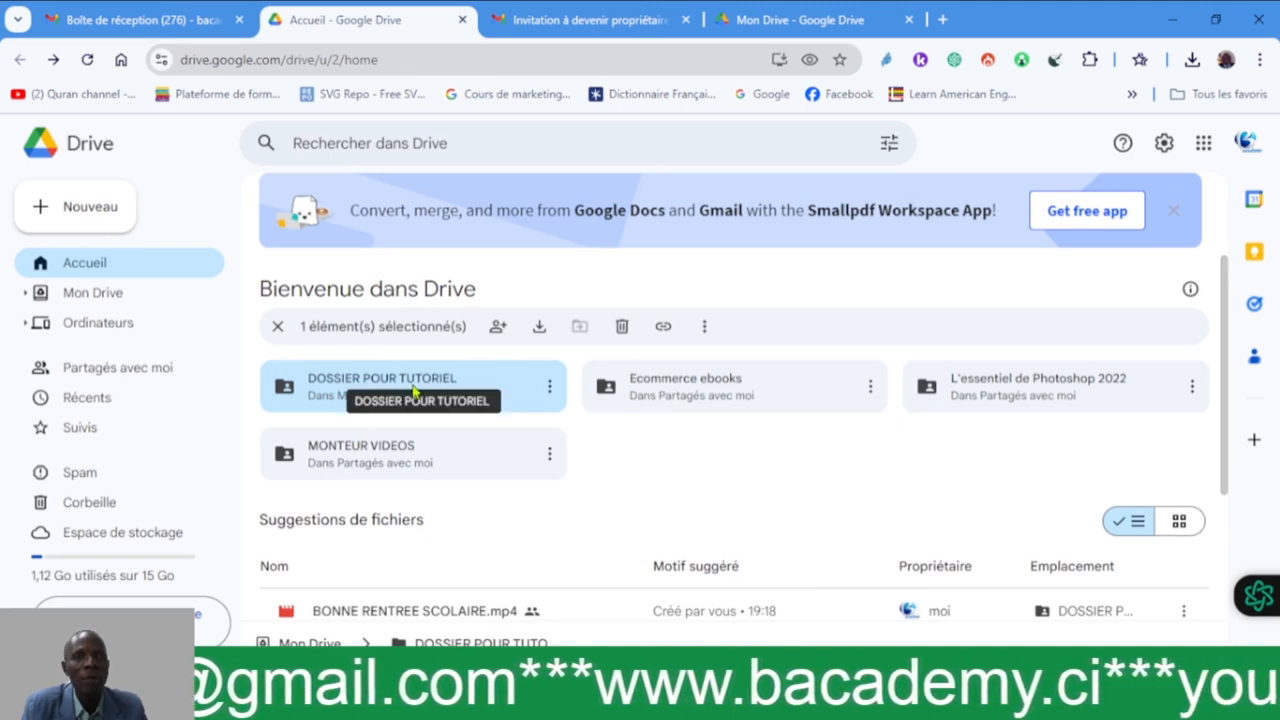
click(760, 20)
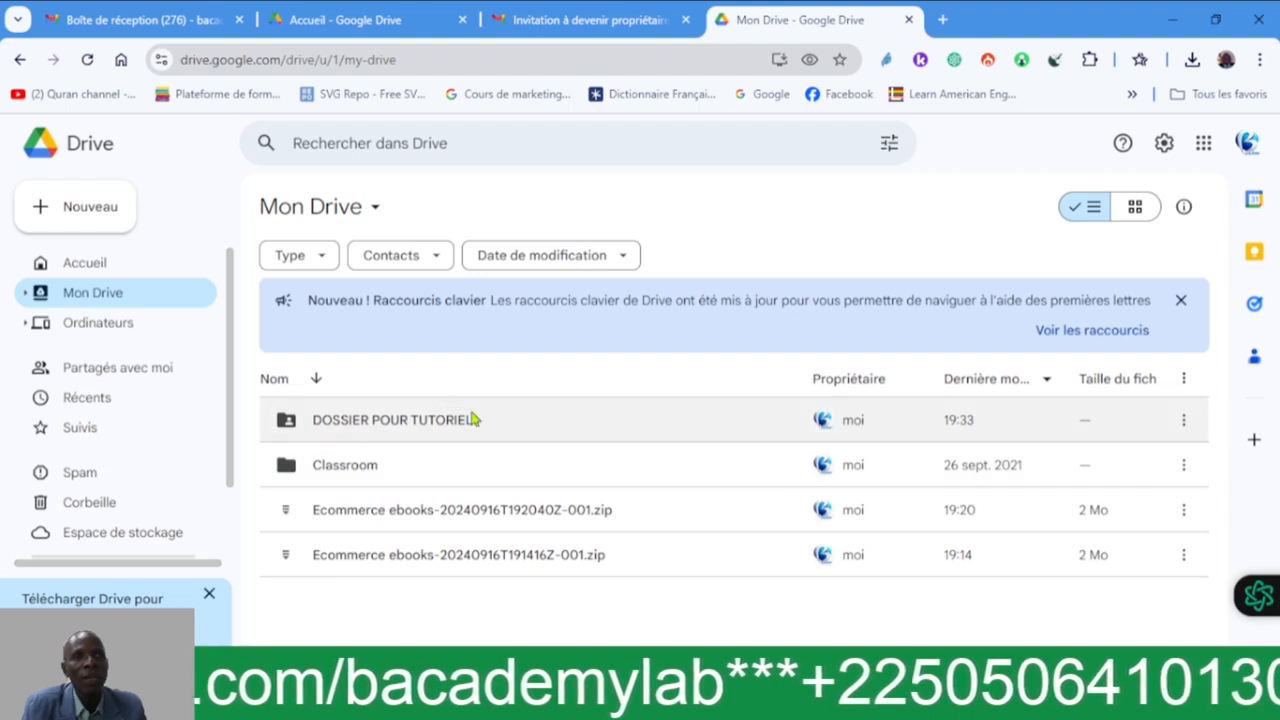
- In the first account's DOSSIER POUR TUTORIEL folder, open joint sharing settings for Image2.png, Companion Overview and Setup - Part 1 of 2.docx and BONNE RENTREE SCOLAIRE.mp4
click(329, 24)
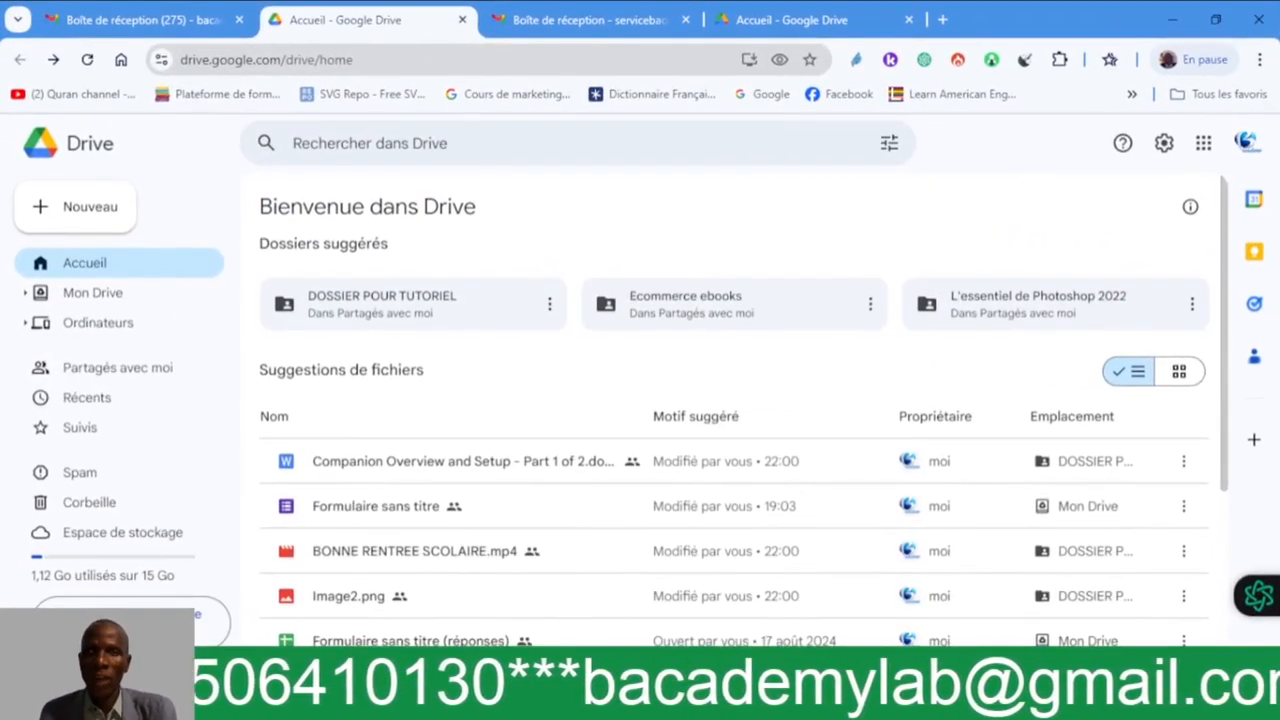
double_click(380, 315)
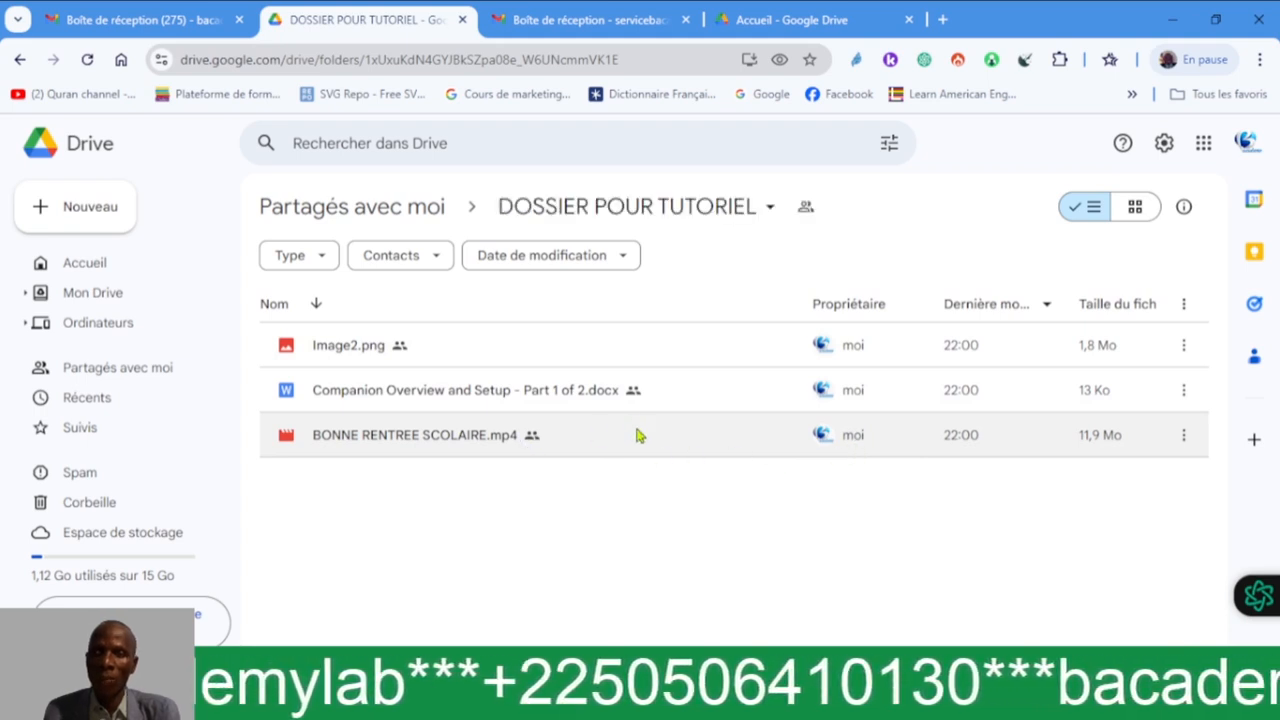
click(575, 450)
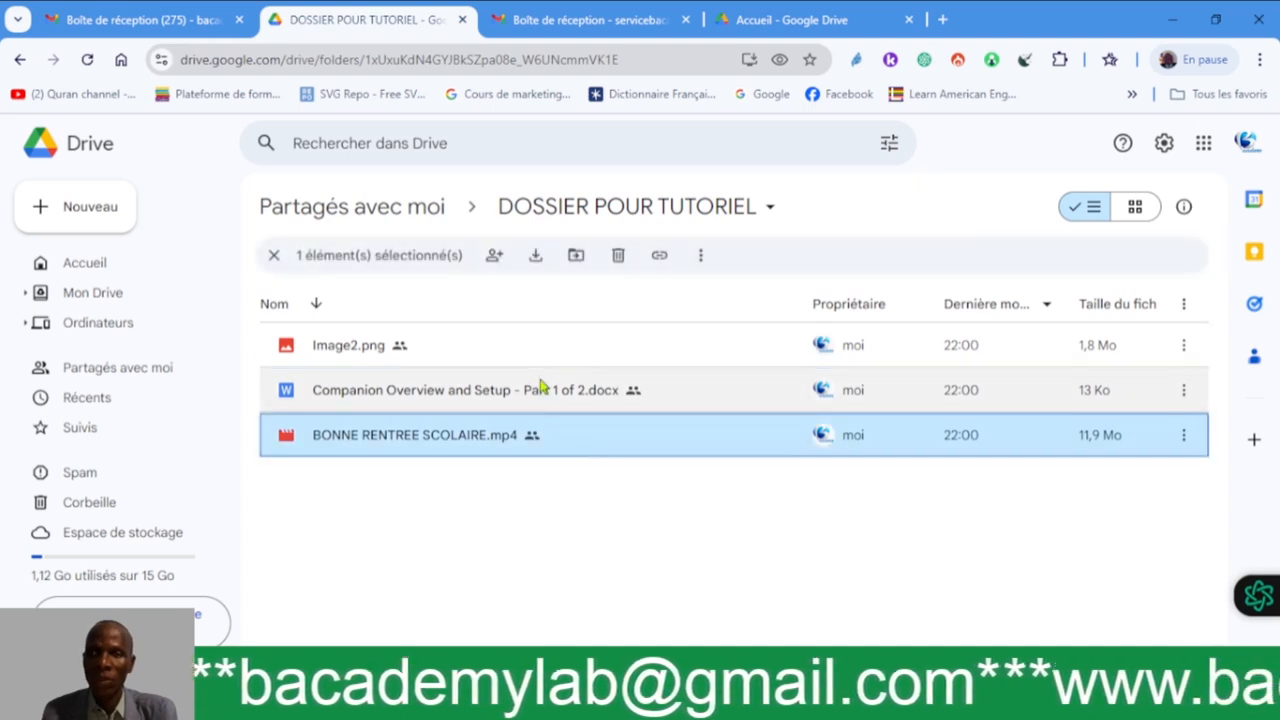
ctrl+click(545, 386)
ctrl+click(534, 351)
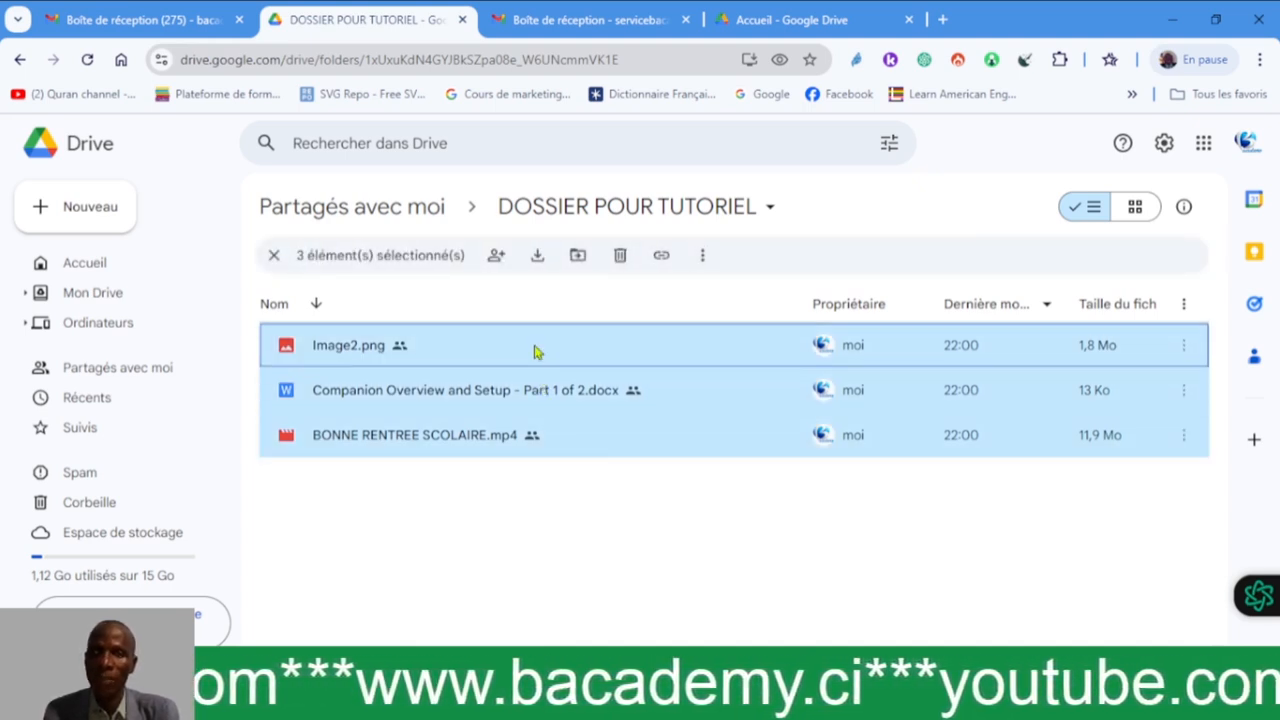
click(497, 258)
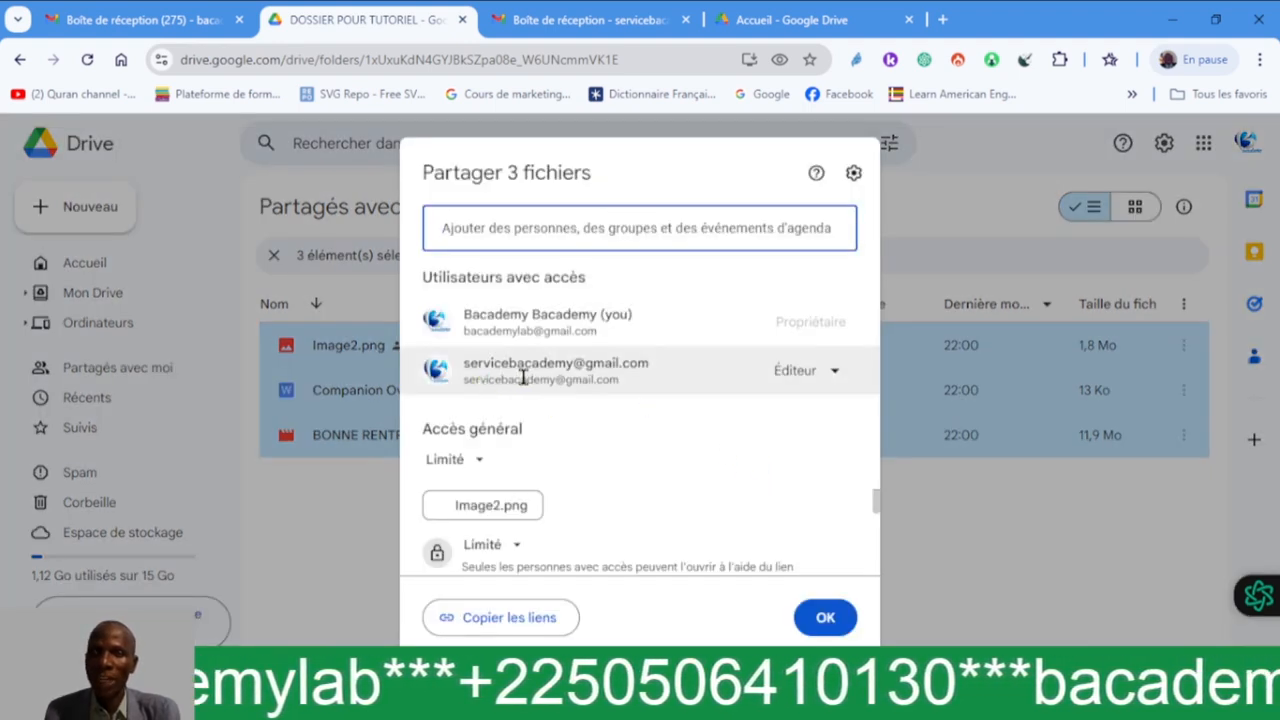
- Send the second account an ownership transfer invitation for the three selected files and close the sharing settings
mouse_move(566, 367)
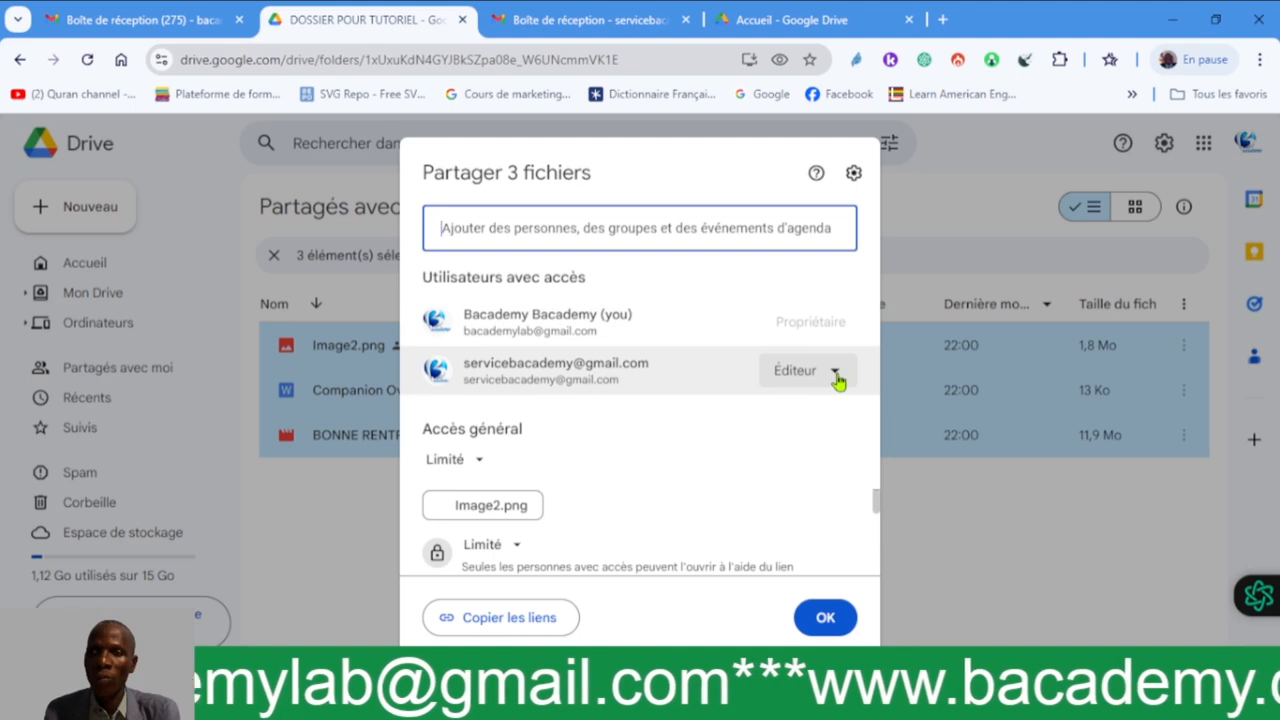
click(836, 375)
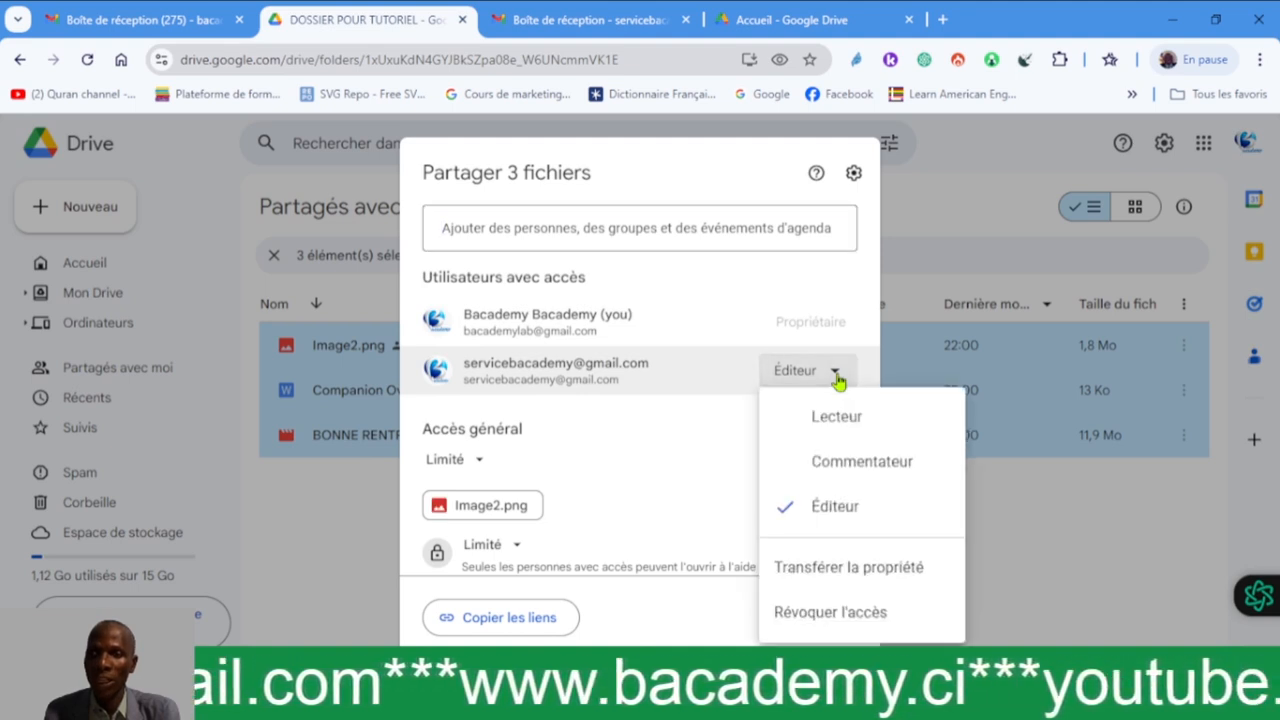
click(860, 568)
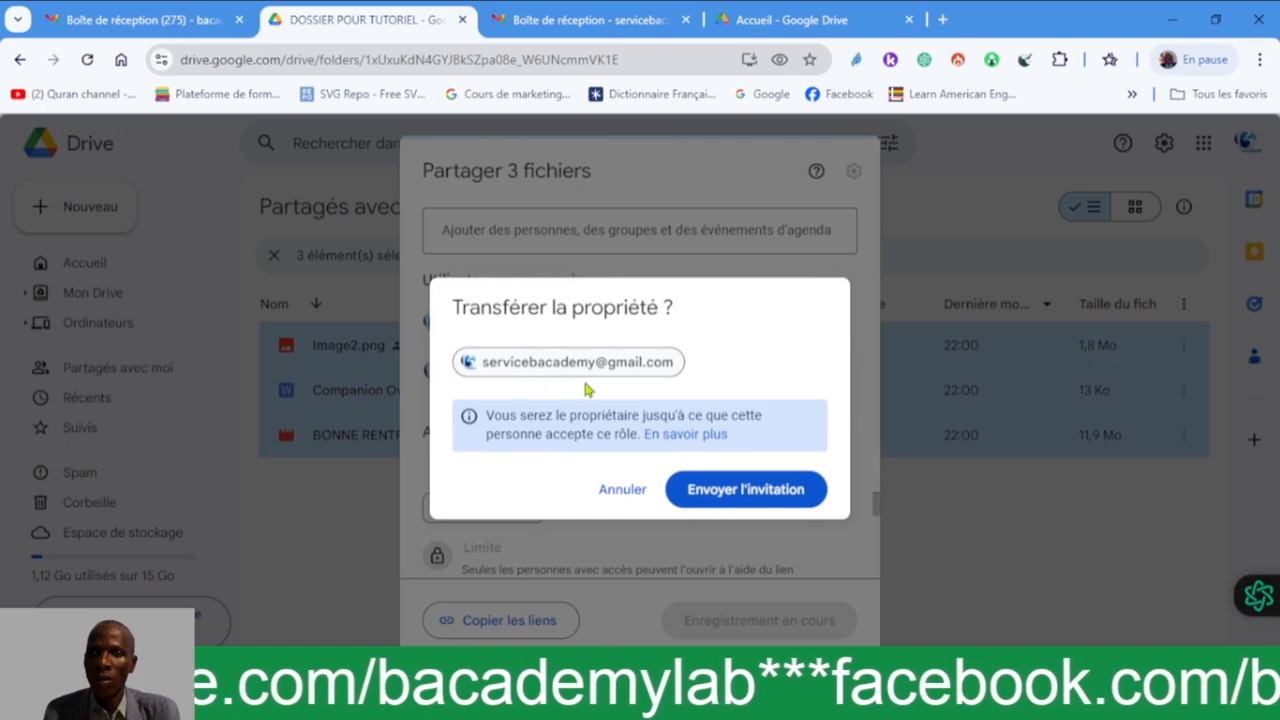
click(737, 494)
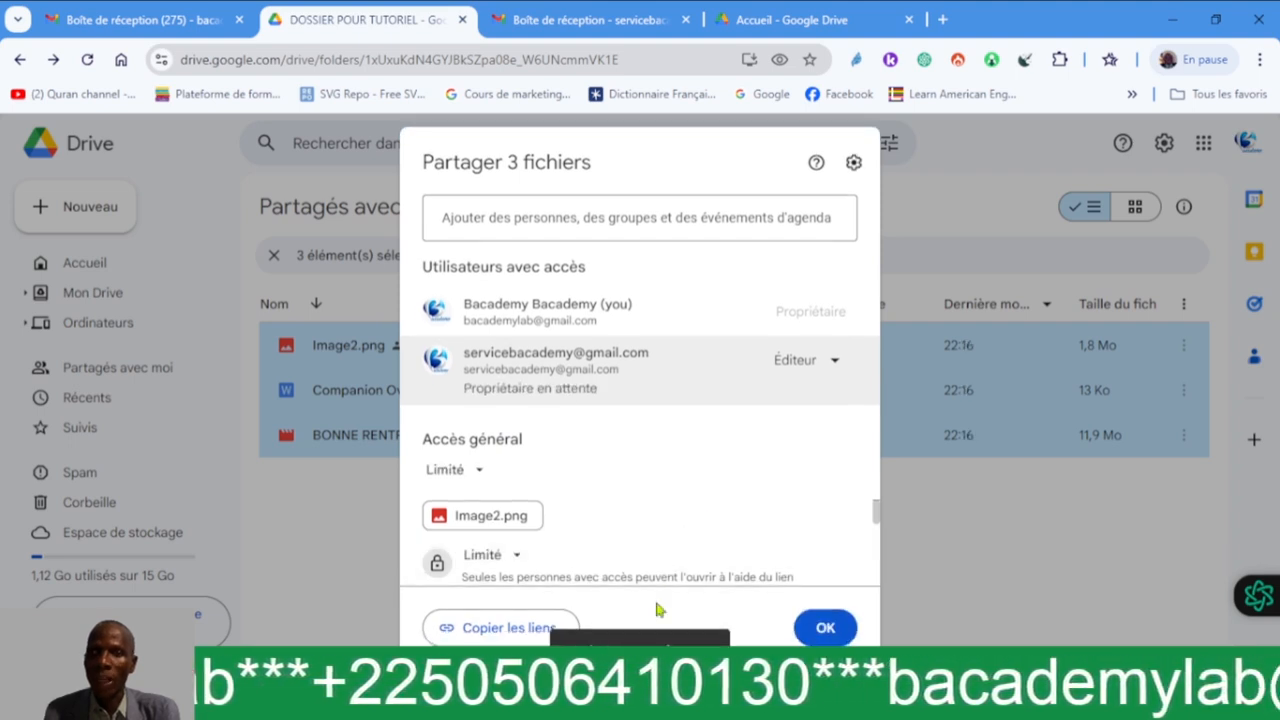
click(823, 628)
- In the second account's Gmail inbox, open the newest ownership invitation for 3 éléments and respond to it in Drive
click(533, 27)
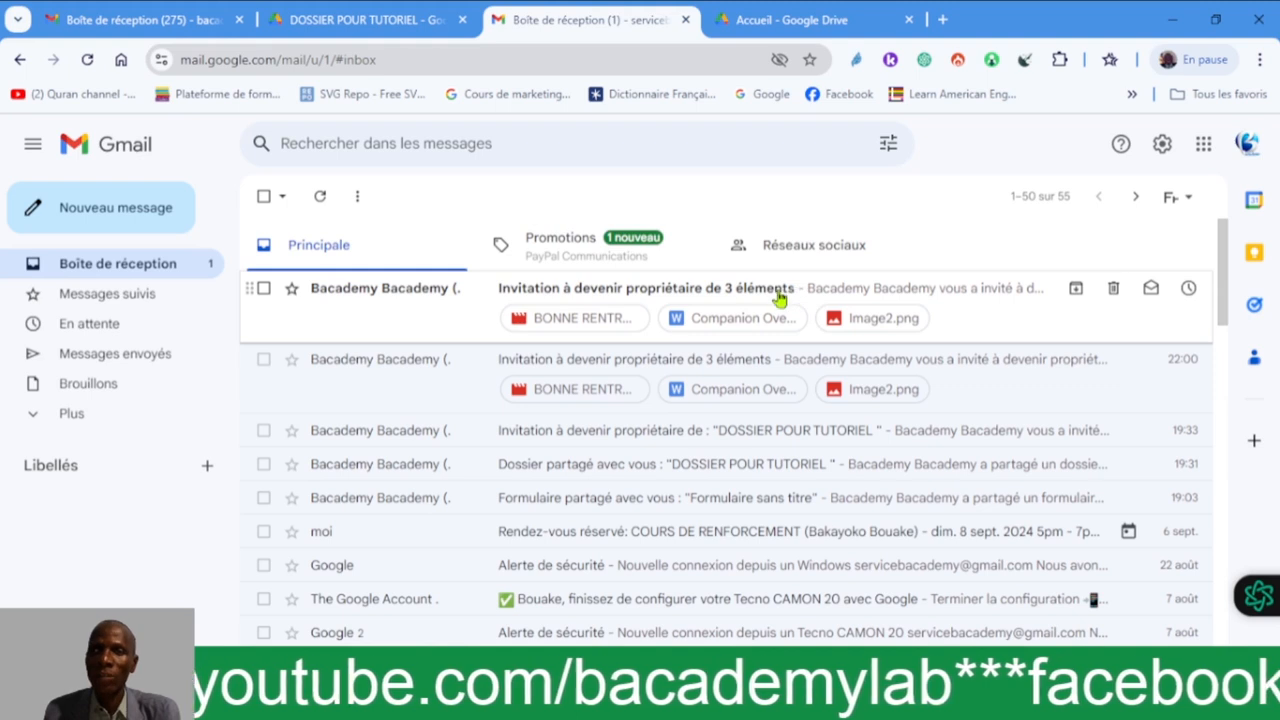
click(670, 288)
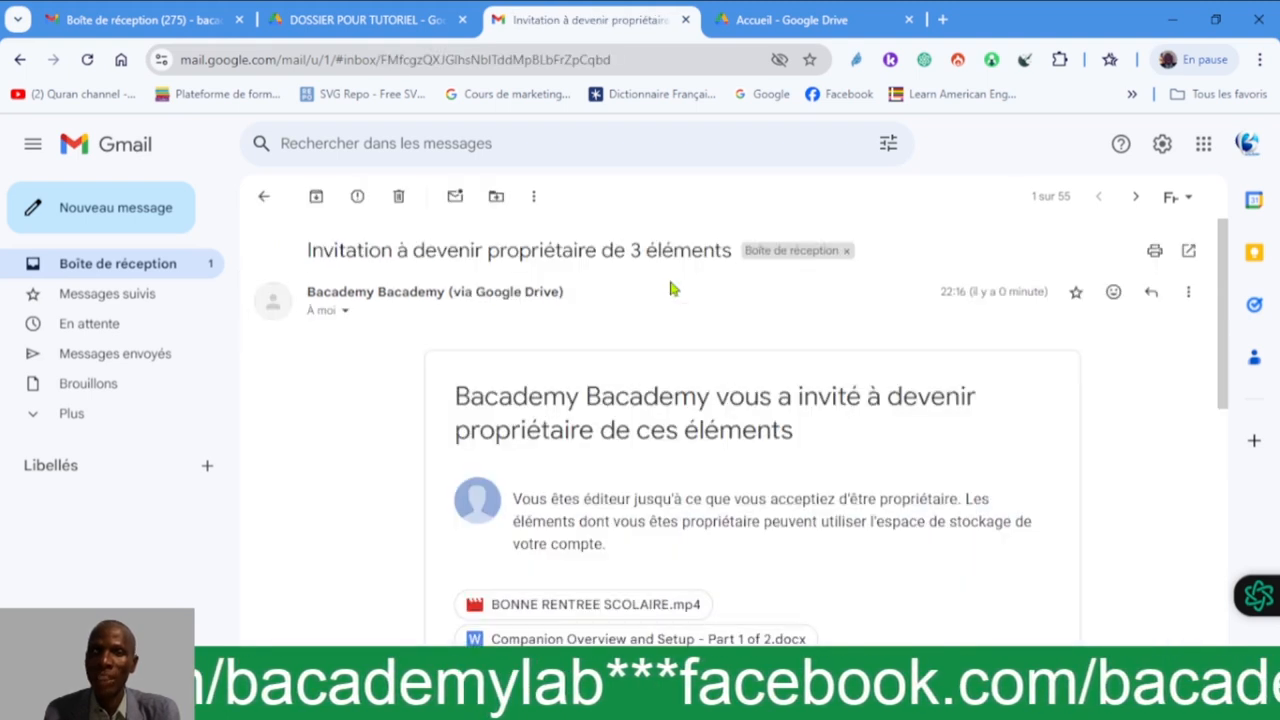
scroll(686, 406, down, 4)
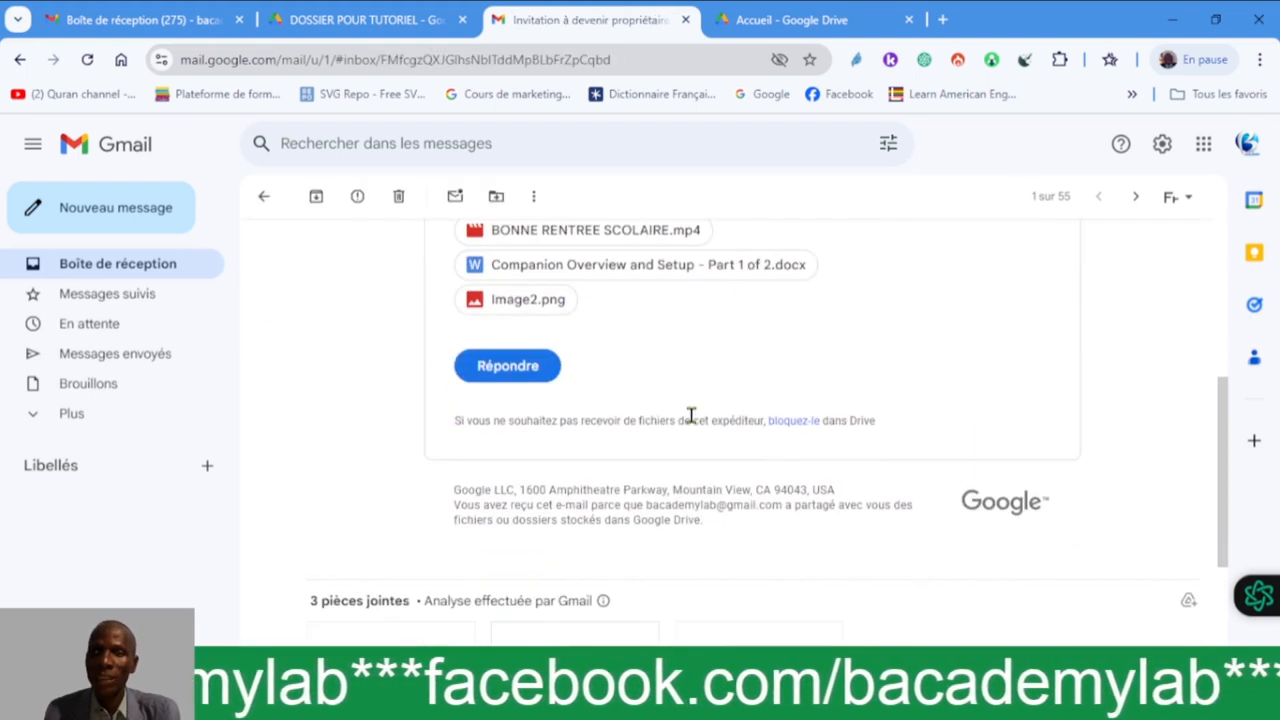
click(530, 366)
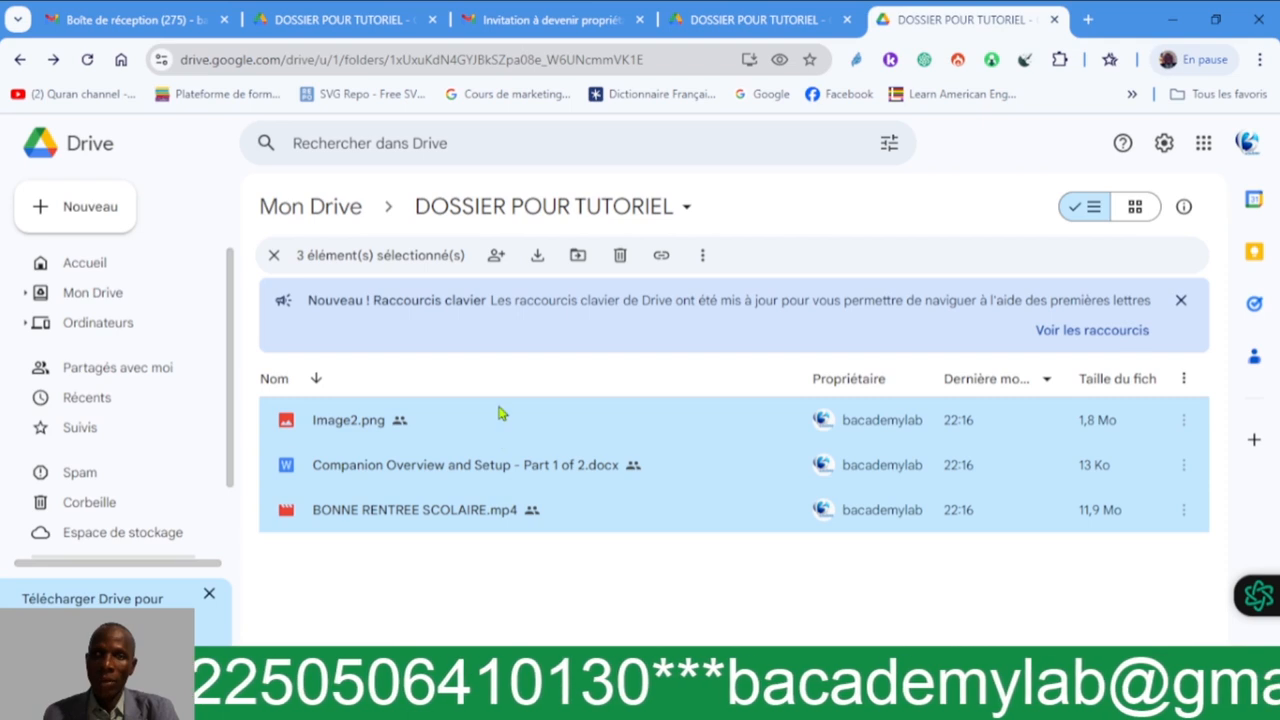
- Select BONNE RENTREE SCOLAIRE.mp4, Companion Overview and Setup - Part 1 of 2.docx and Image2.png together and accept the owner role in their sharing settings
click(534, 604)
click(476, 516)
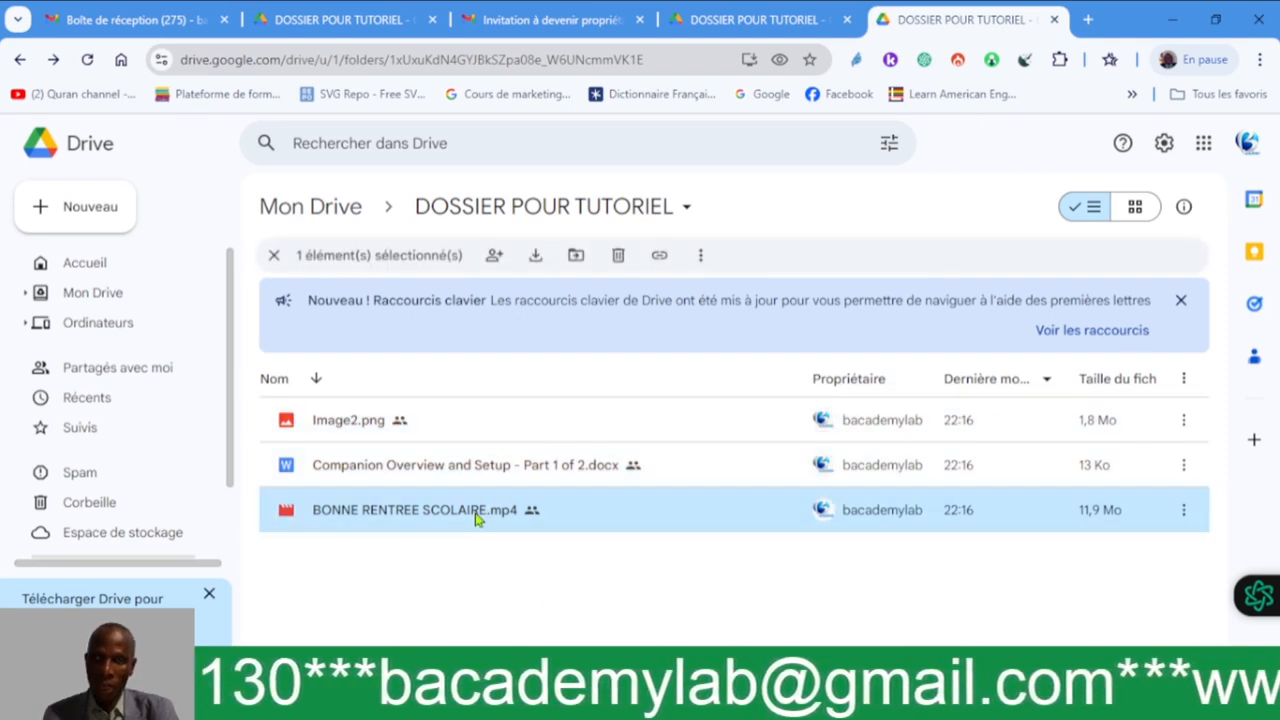
ctrl+click(431, 468)
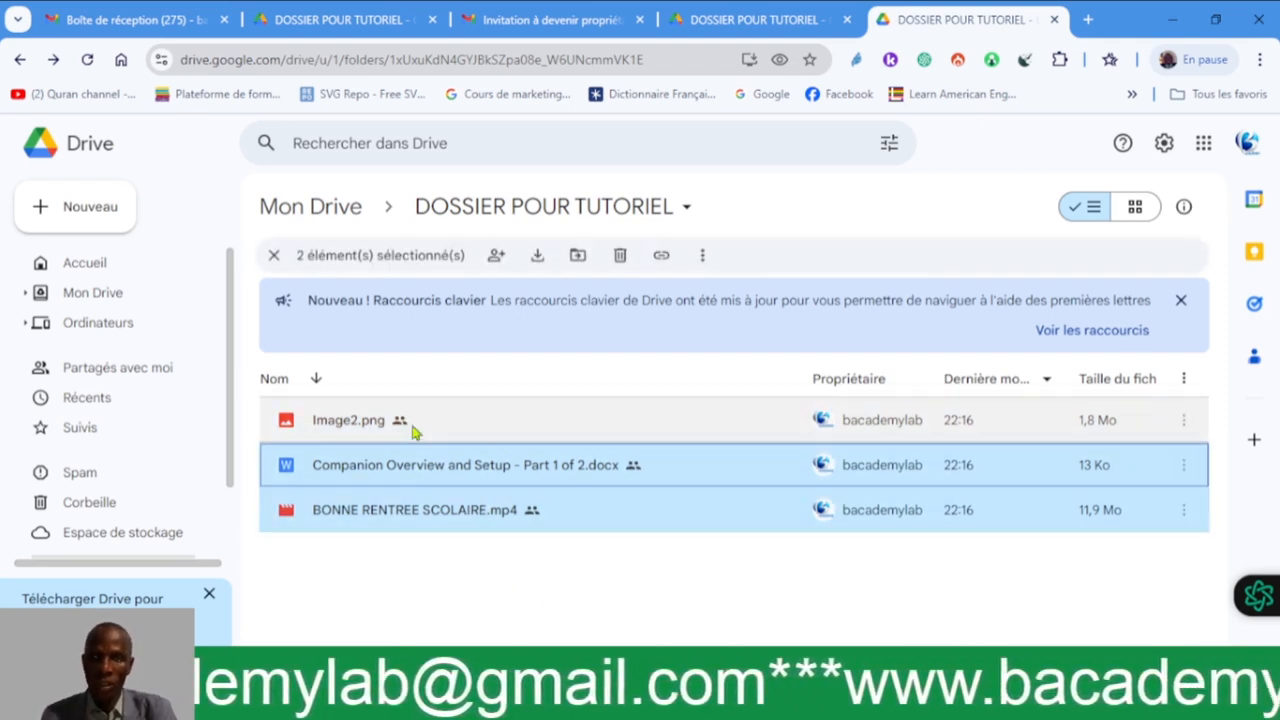
ctrl+click(415, 430)
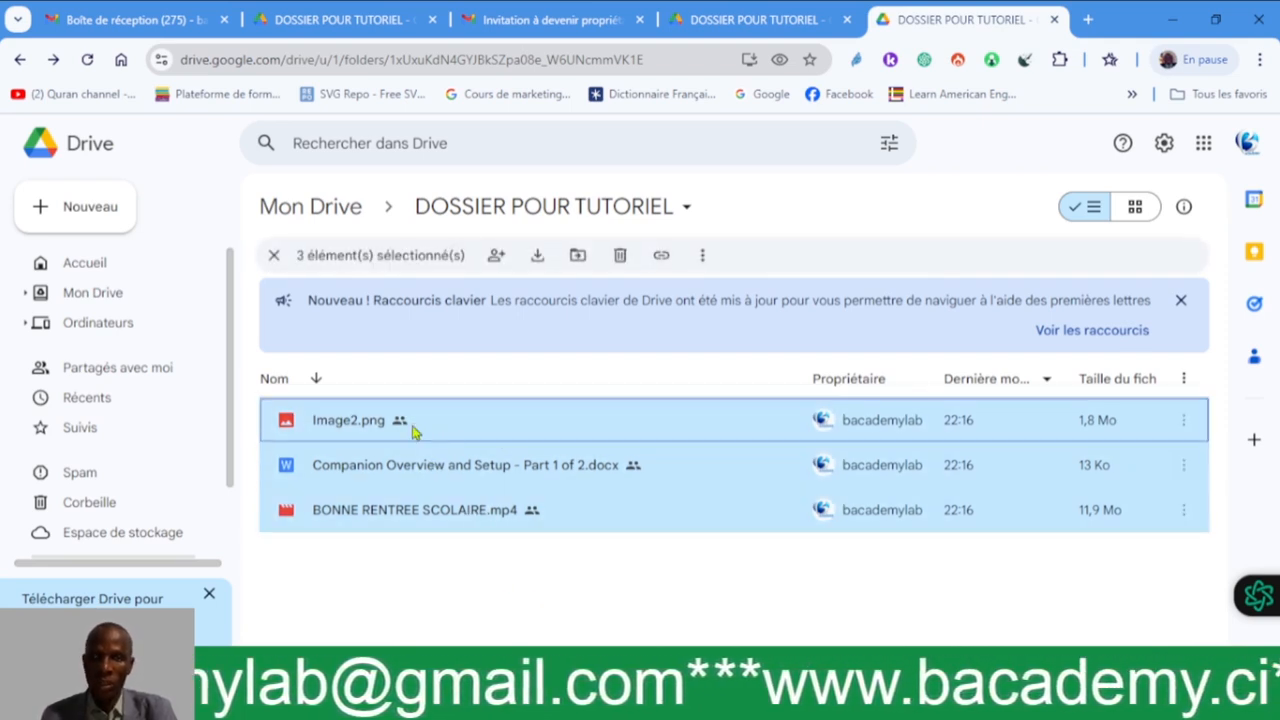
click(494, 257)
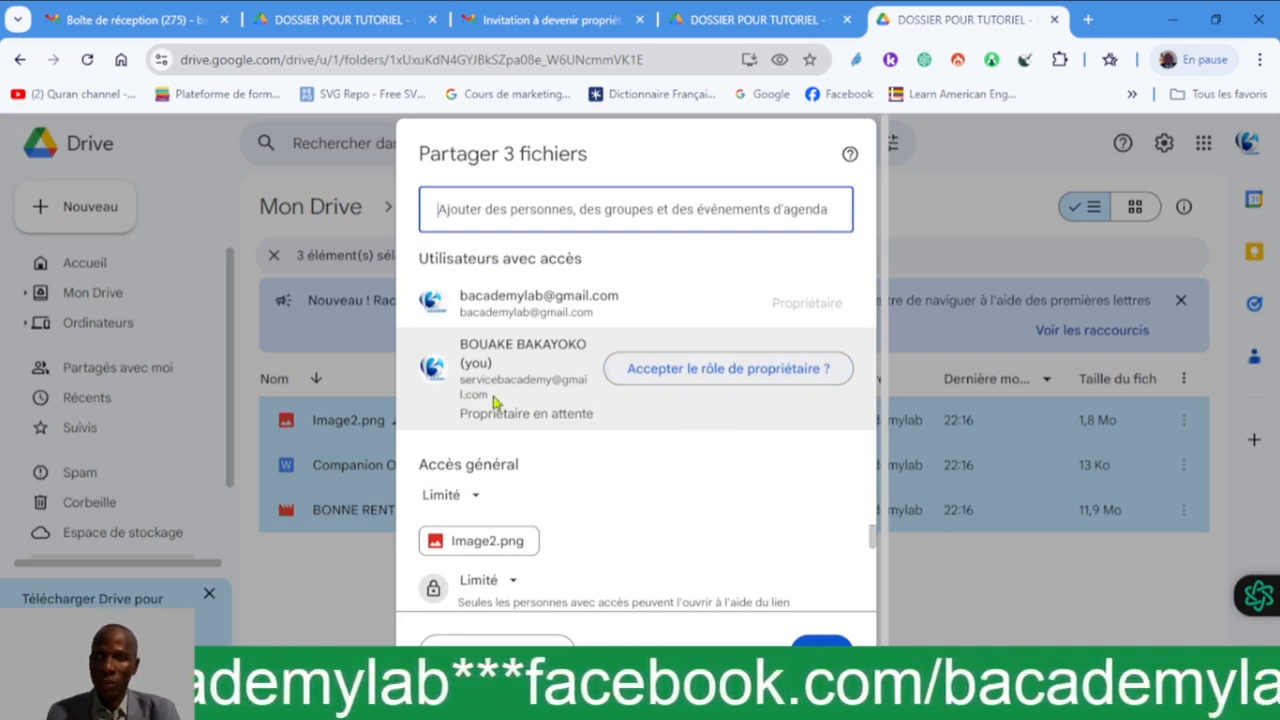
click(677, 377)
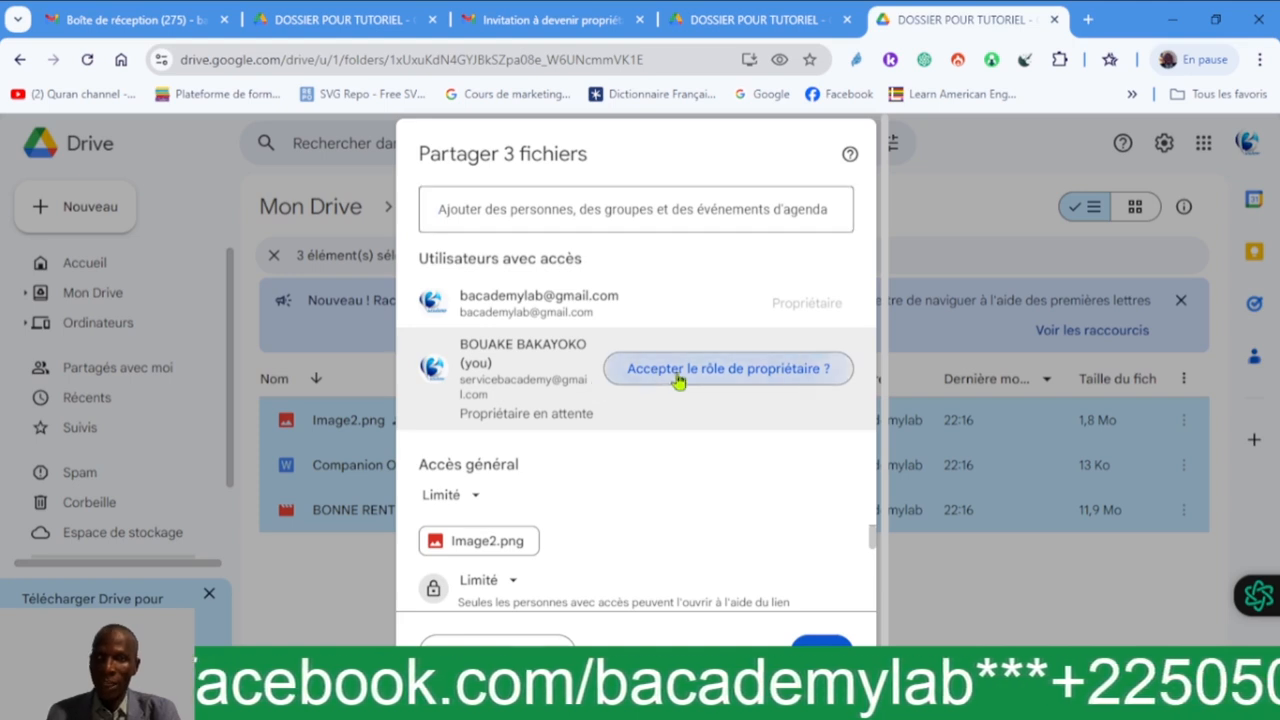
click(772, 472)
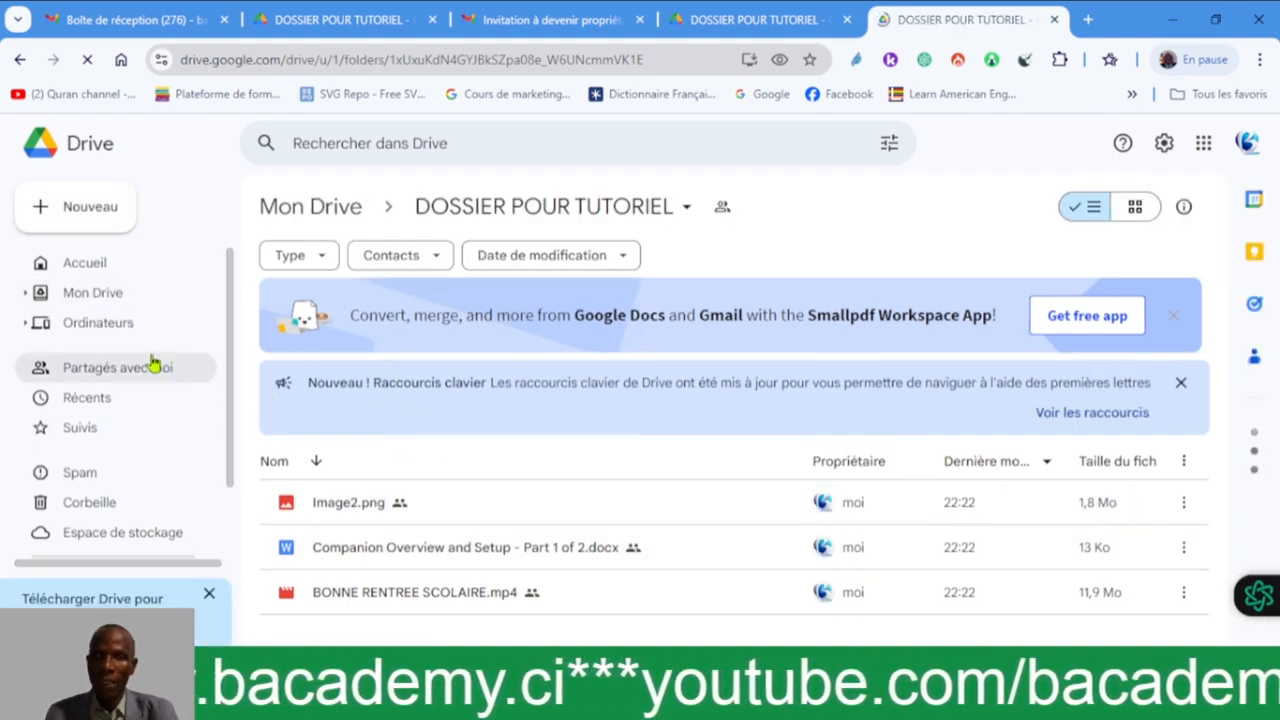
- Return to the second account's Mon Drive and reopen DOSSIER POUR TUTORIEL to check the owner of its files
click(112, 292)
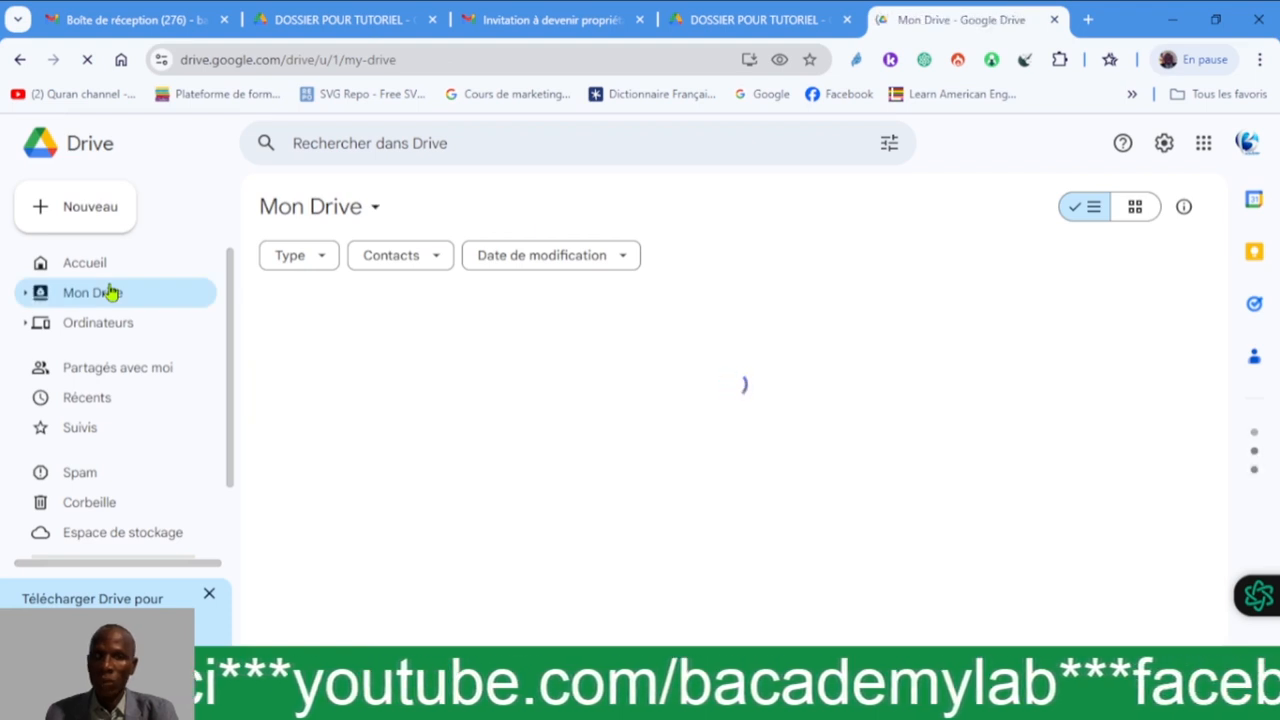
click(421, 426)
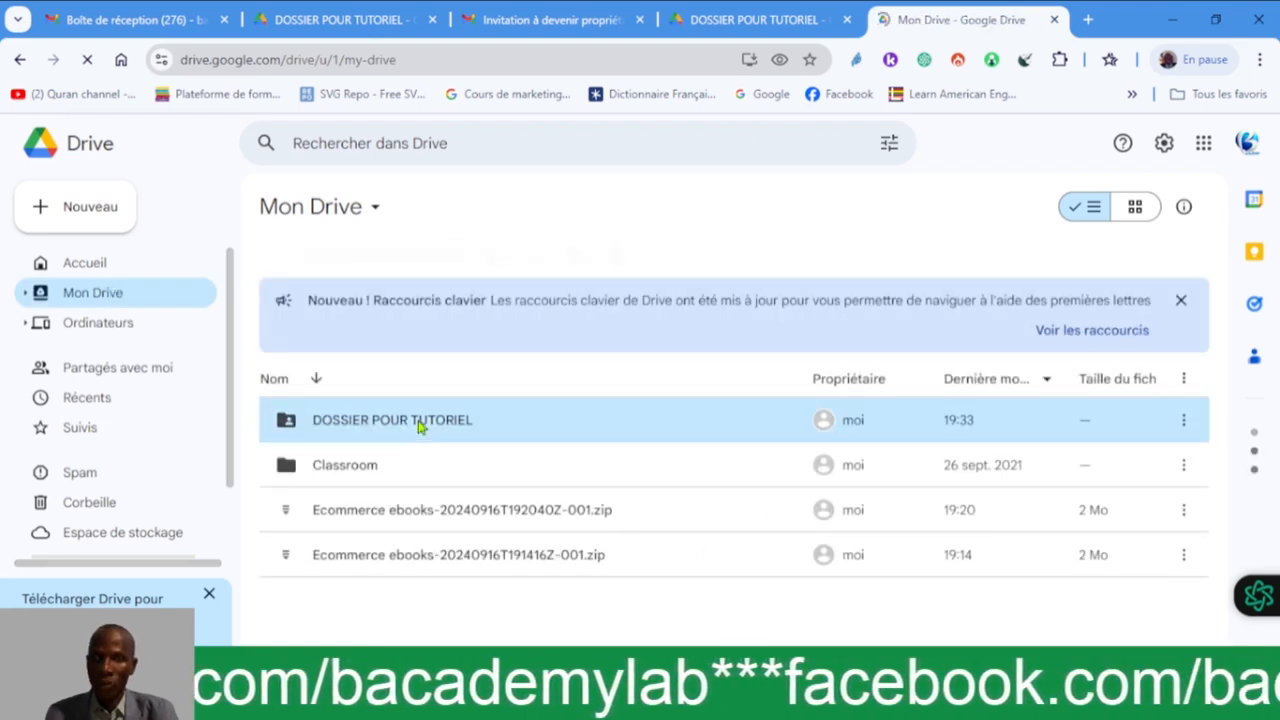
double_click(421, 426)
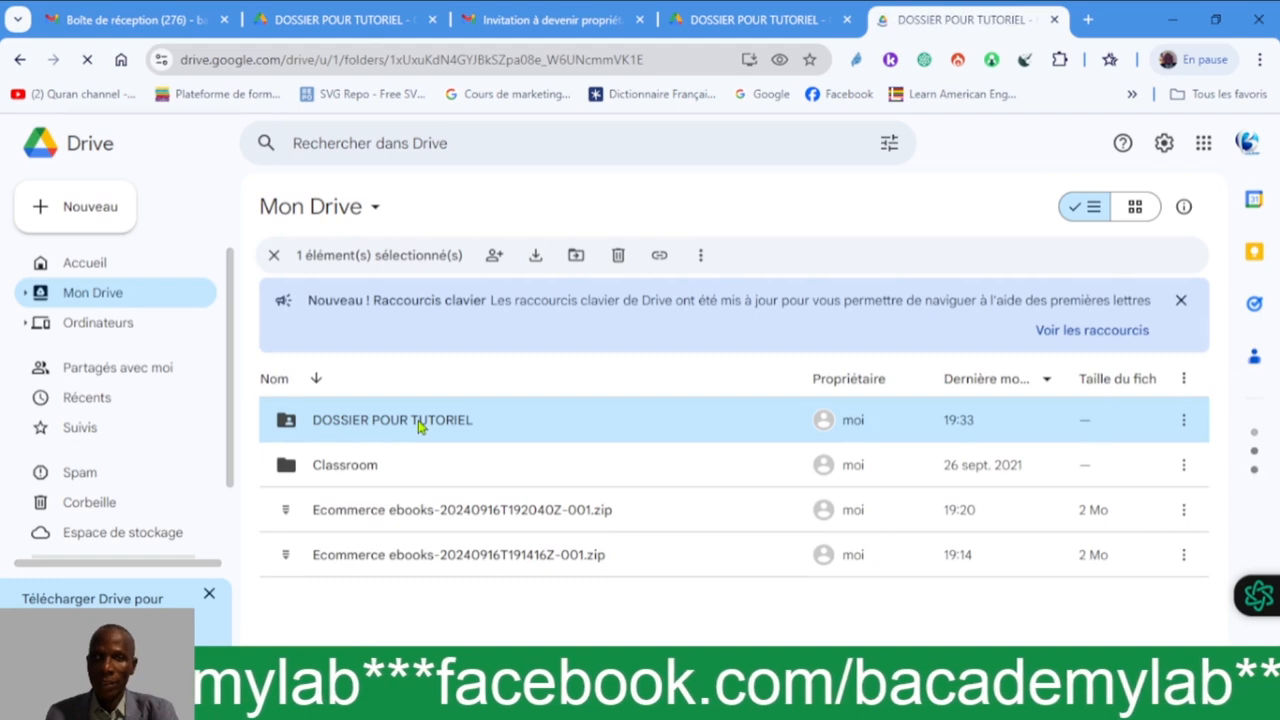